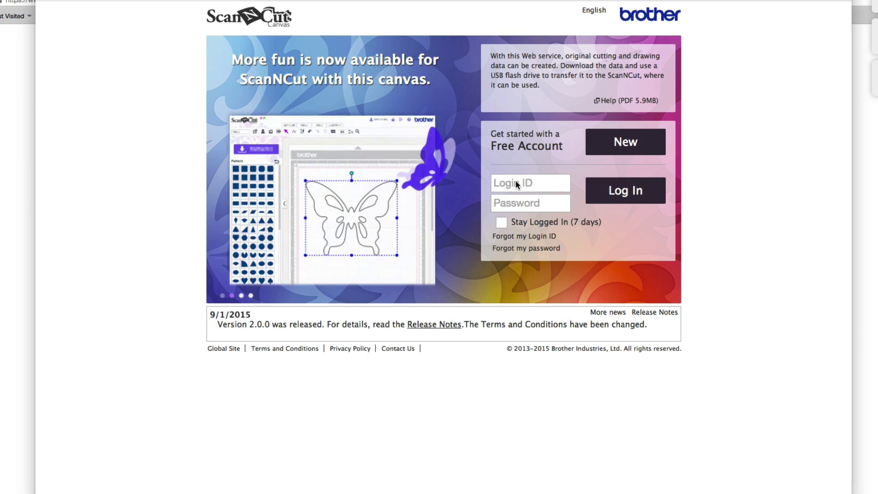
Step: Log in with the login ID and account password, and create a new blank canvas project
left_click(530, 184)
type("Alanda")
key("Tab")
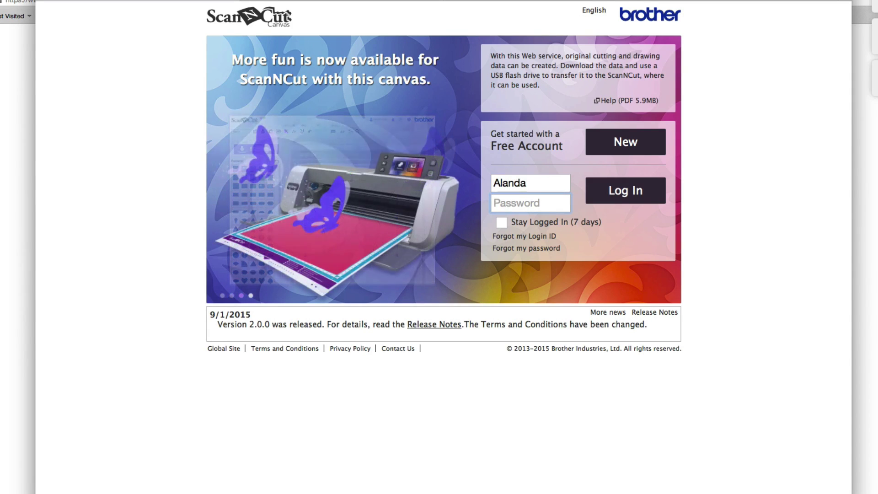
type("•••••••••••")
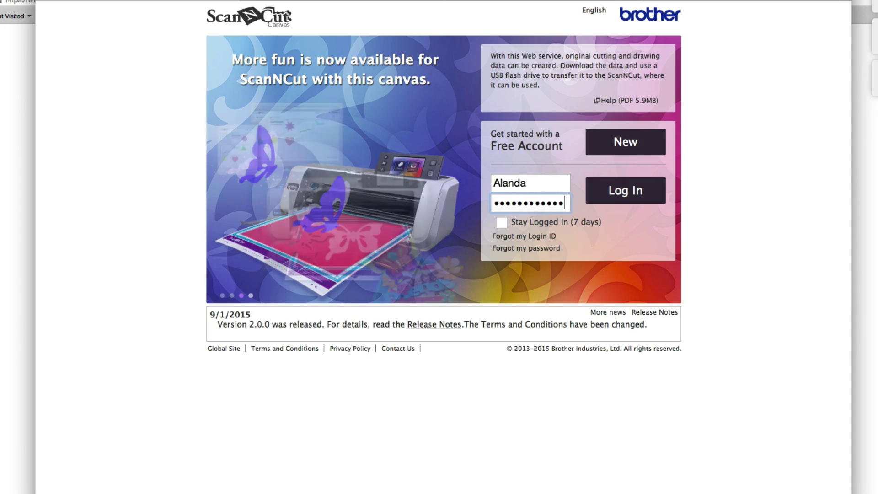
left_click(610, 189)
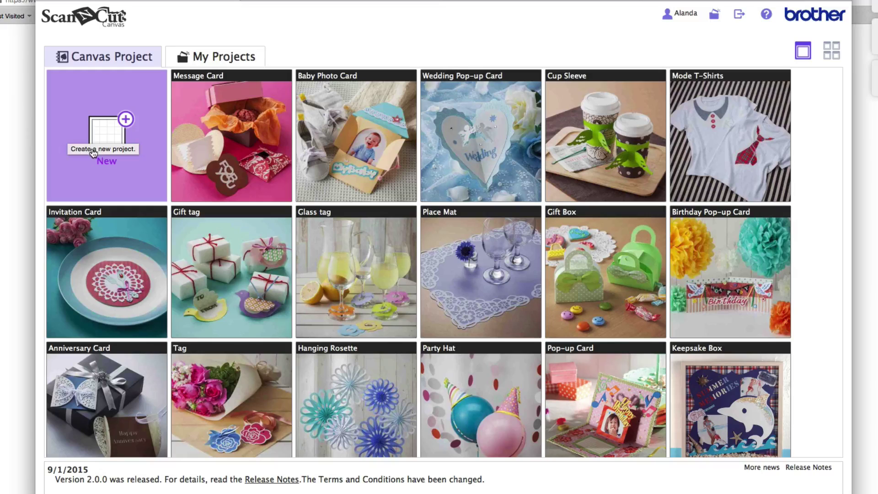
left_click(126, 120)
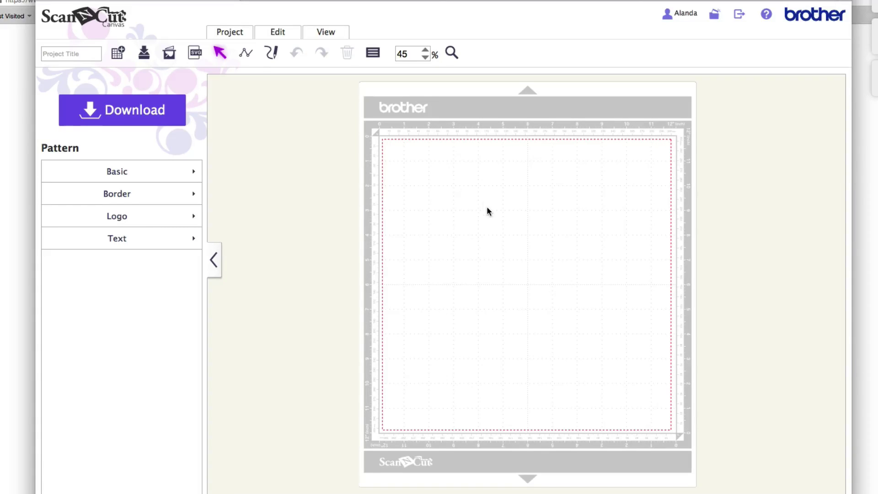
scroll(550, 154, "left", 1)
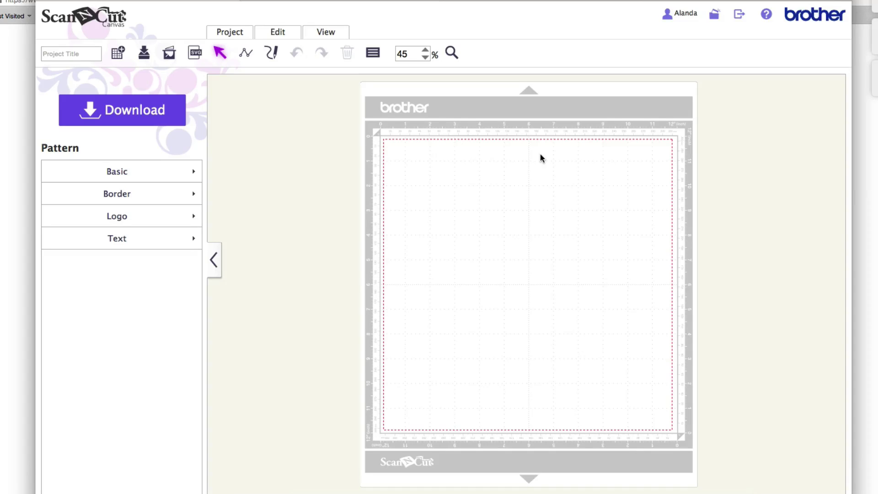
Step: Hide the mat image and show it again
left_click(329, 34)
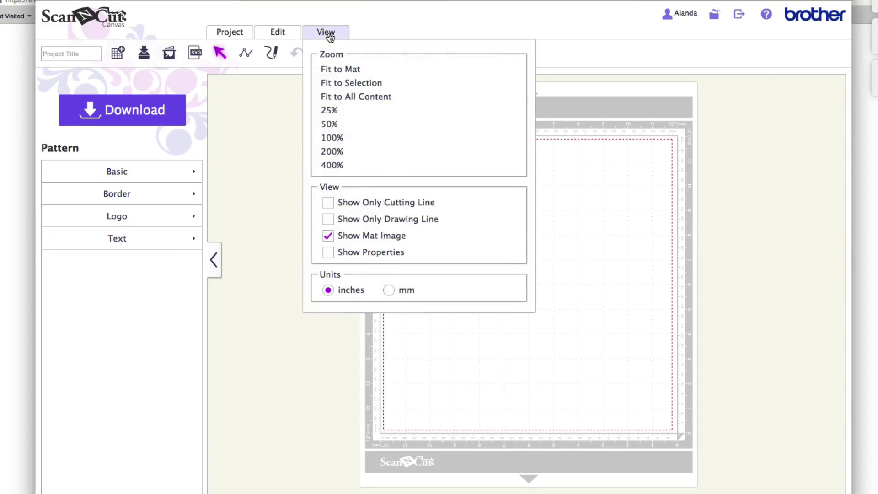
left_click(327, 237)
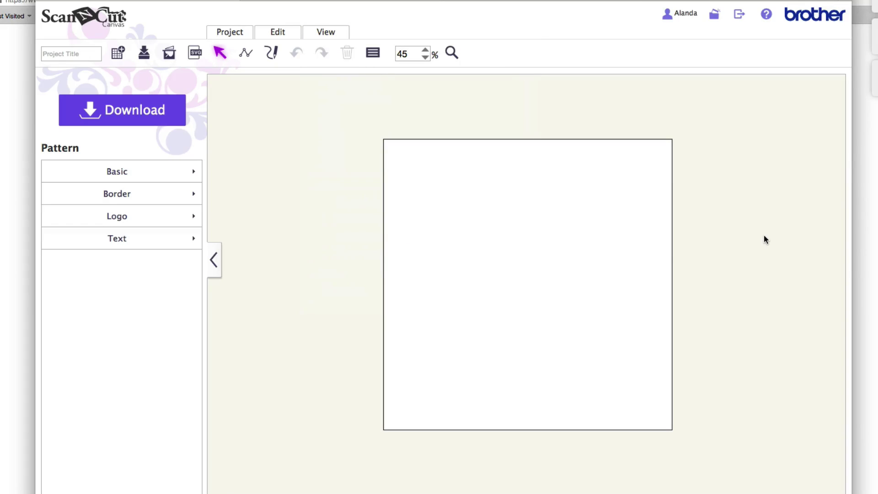
left_click(337, 34)
left_click(327, 238)
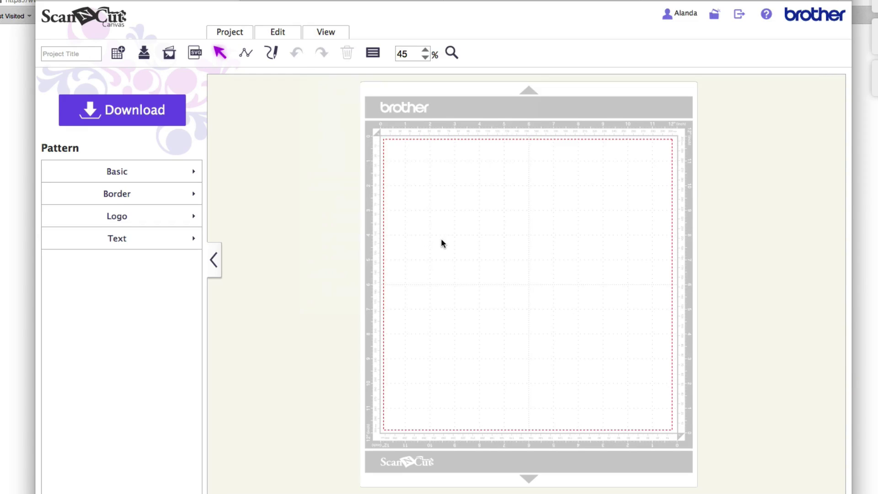
Step: Set the canvas zoom to 50% and check the measurement units in the view settings
left_click(426, 50)
left_click(425, 50)
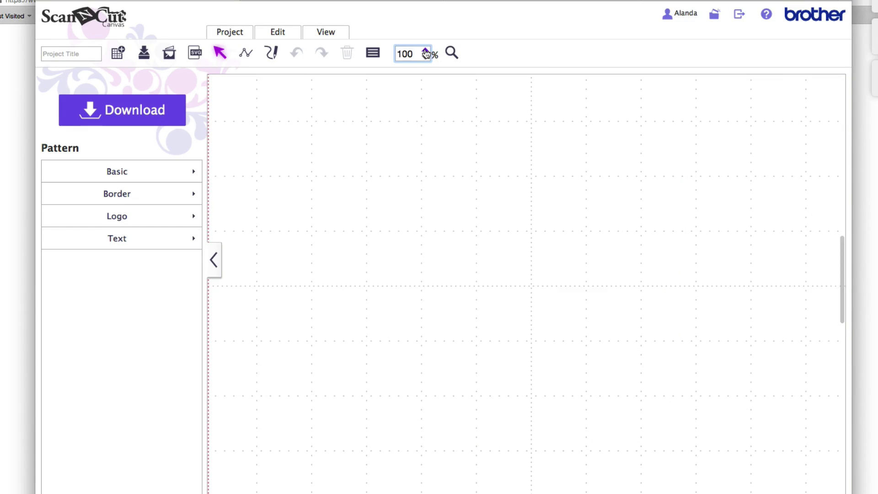
left_click(425, 57)
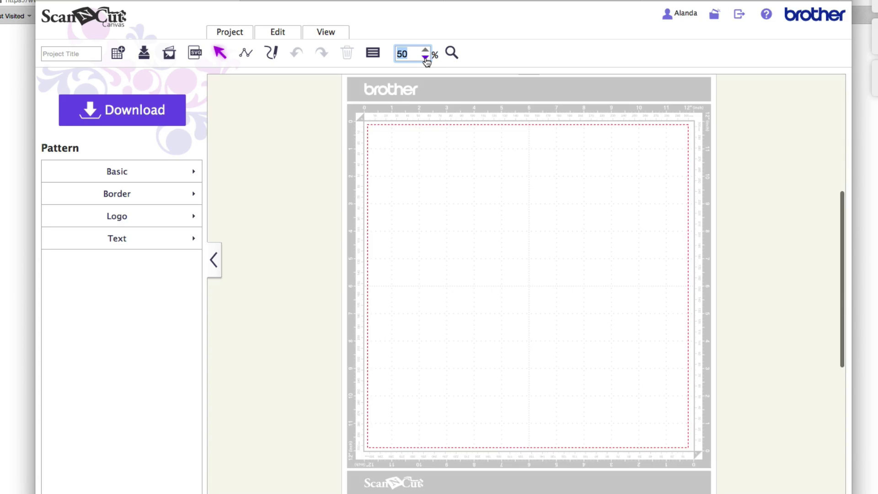
left_click(331, 35)
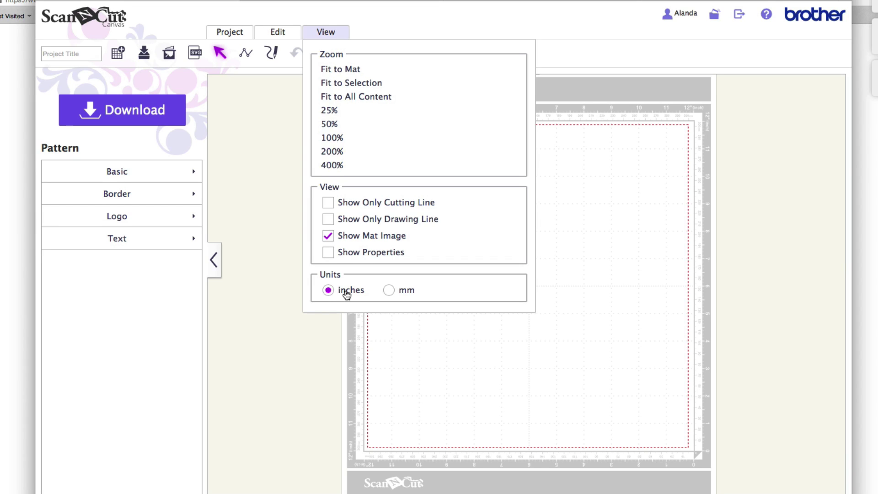
left_click(275, 132)
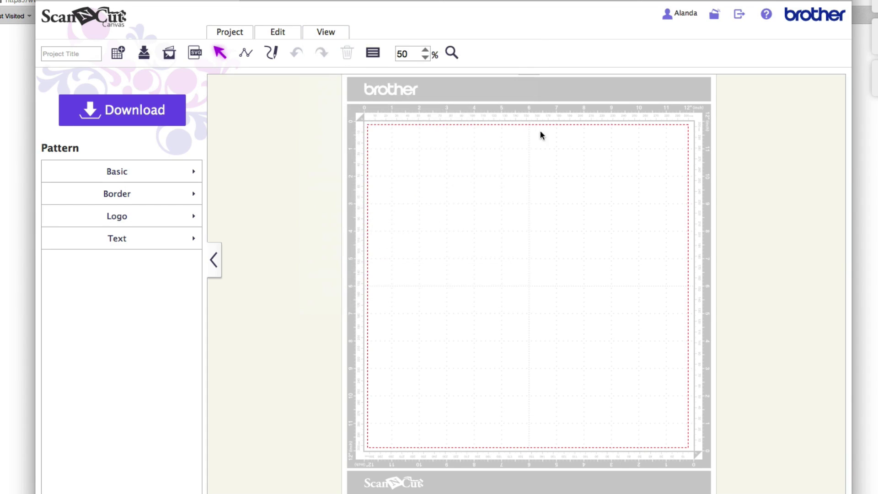
scroll(487, 152, "up", 1)
scroll(486, 152, "up", 1)
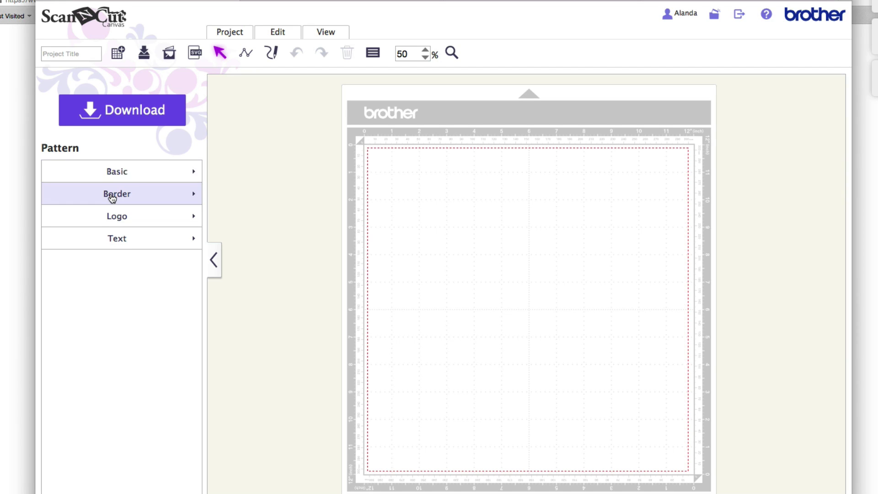
Step: Look through the Basic, Border, Logo and Text pattern categories
left_click(155, 176)
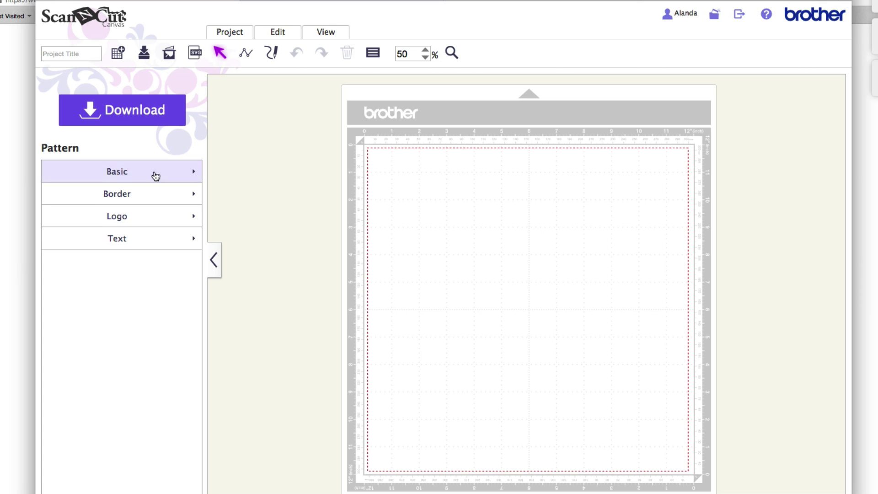
scroll(139, 219, "down", 10)
scroll(139, 219, "up", 10)
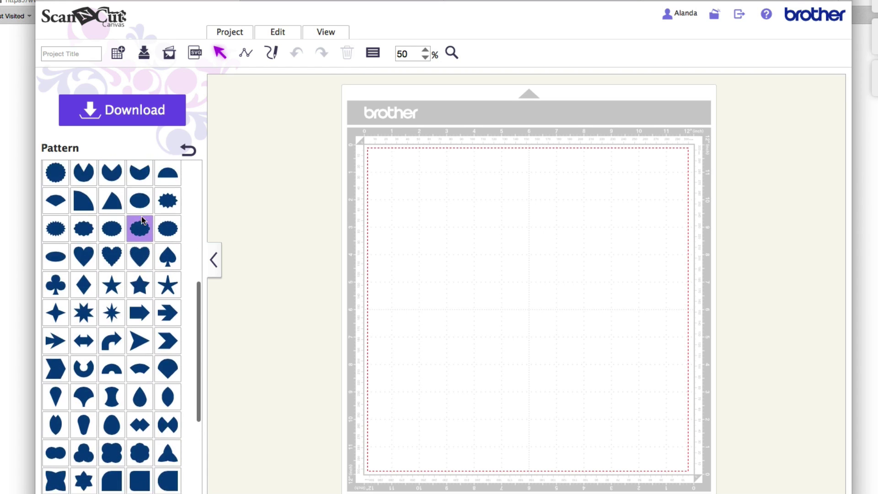
left_click(187, 150)
left_click(118, 195)
left_click(188, 153)
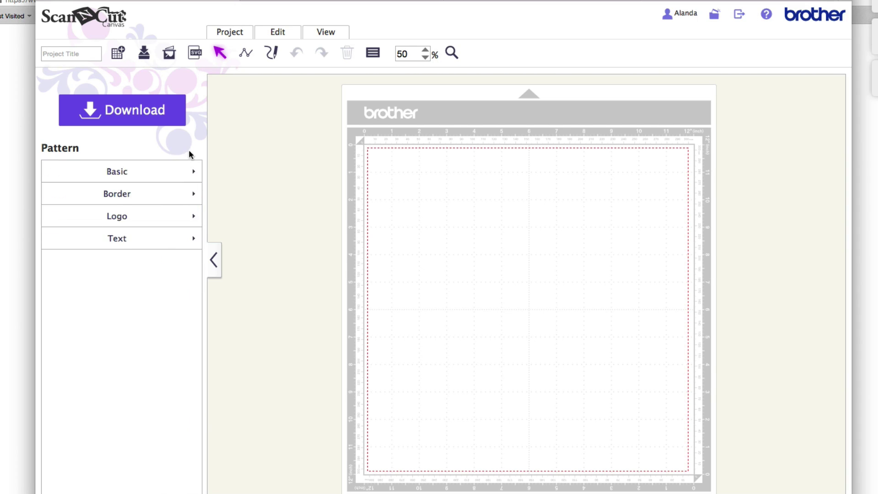
left_click(127, 222)
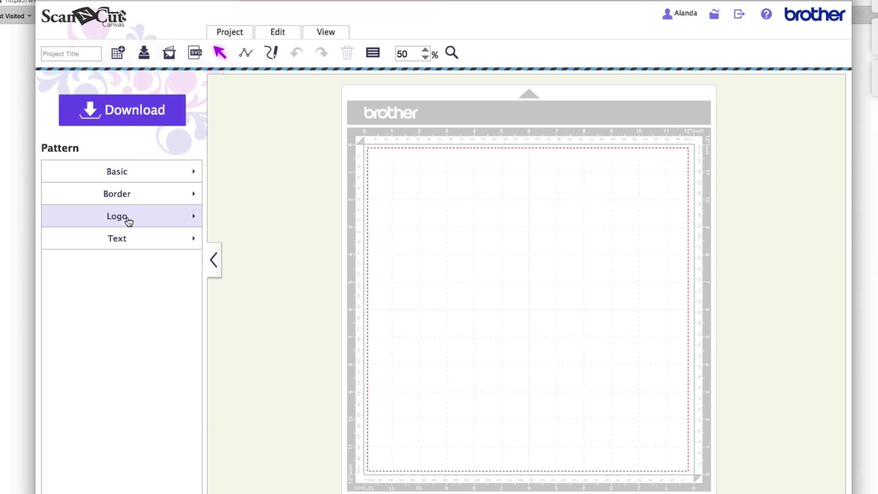
scroll(133, 217, "down", 3)
scroll(133, 216, "down", 2)
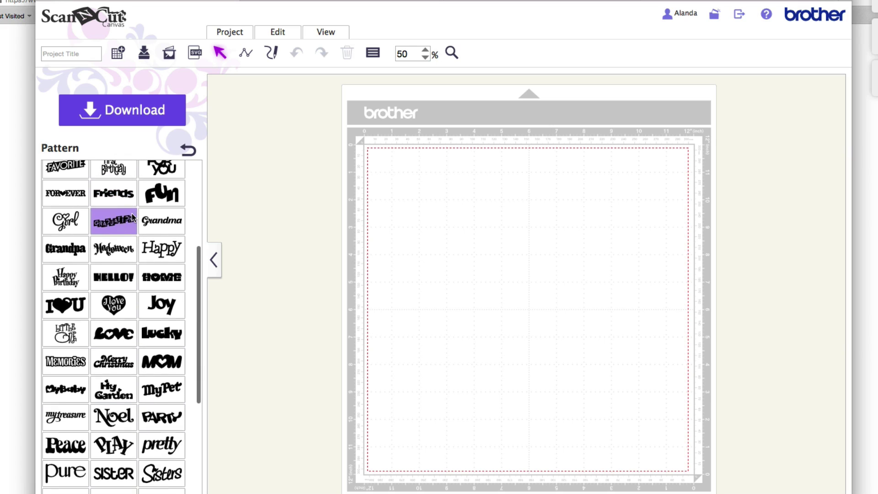
left_click(188, 151)
left_click(112, 243)
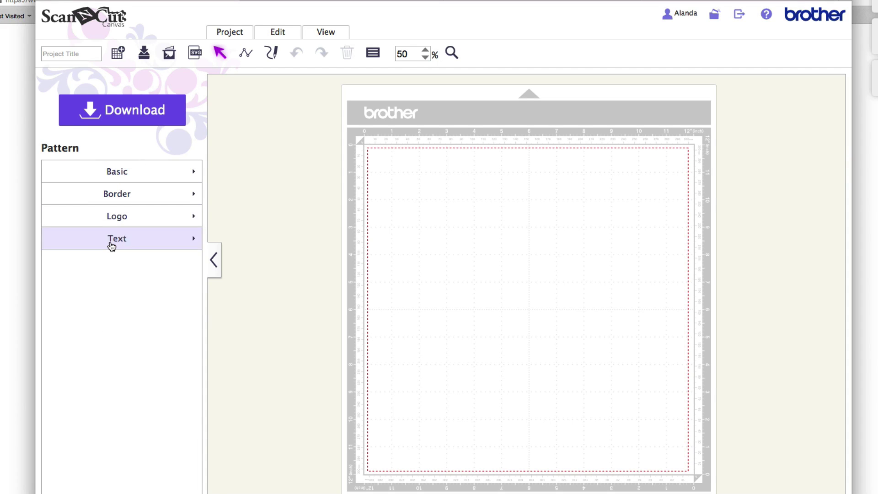
left_click(188, 152)
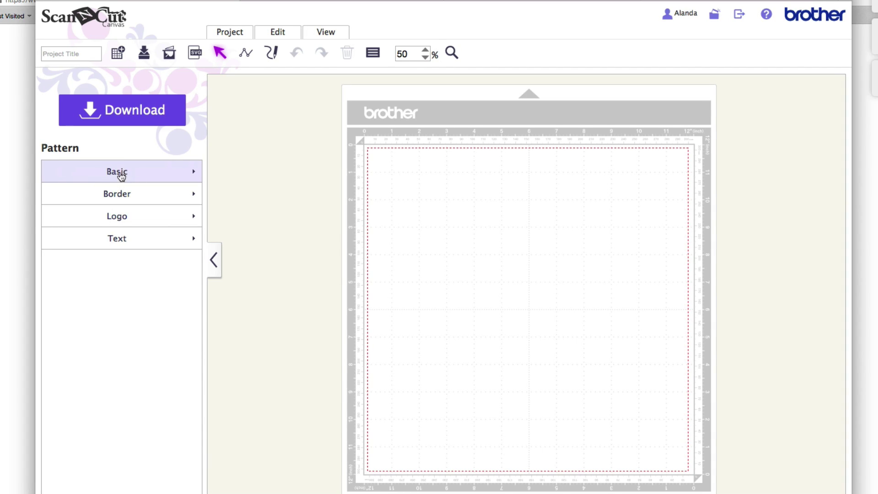
Step: Add a plain square from the Basic patterns to the mat, and place a rounded square and delete it again
left_click(120, 173)
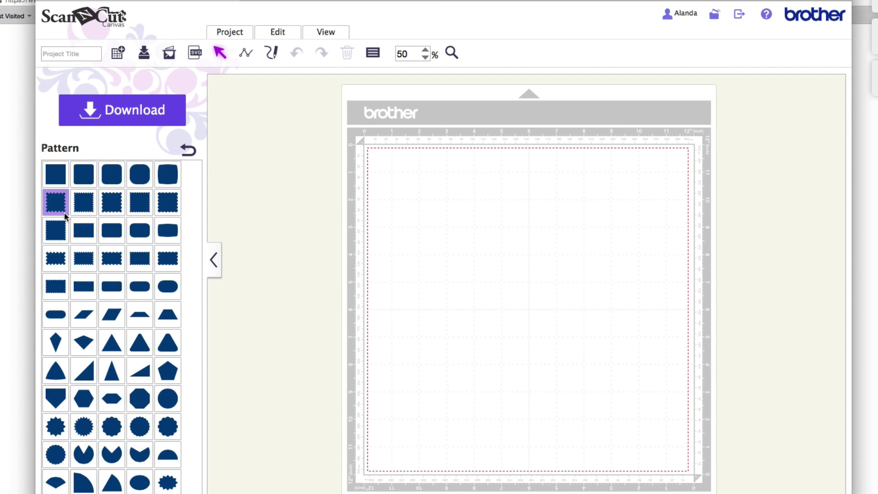
left_click(51, 173)
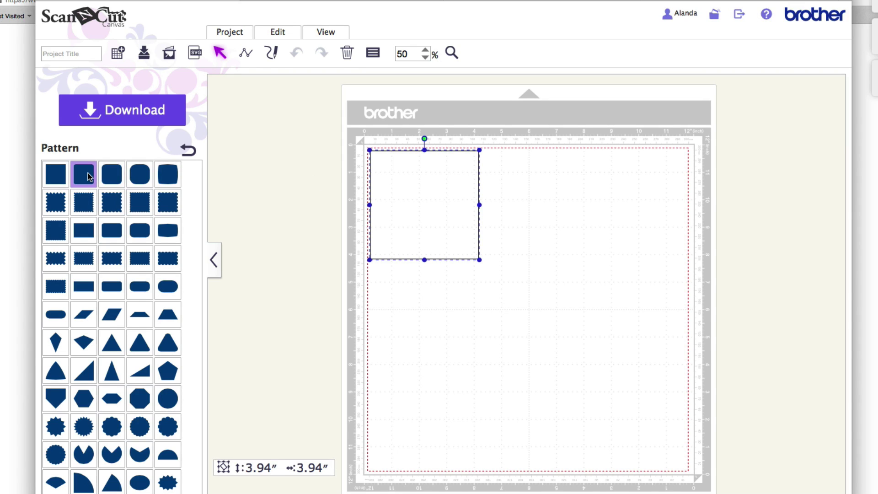
left_click_drag(88, 177, 515, 313)
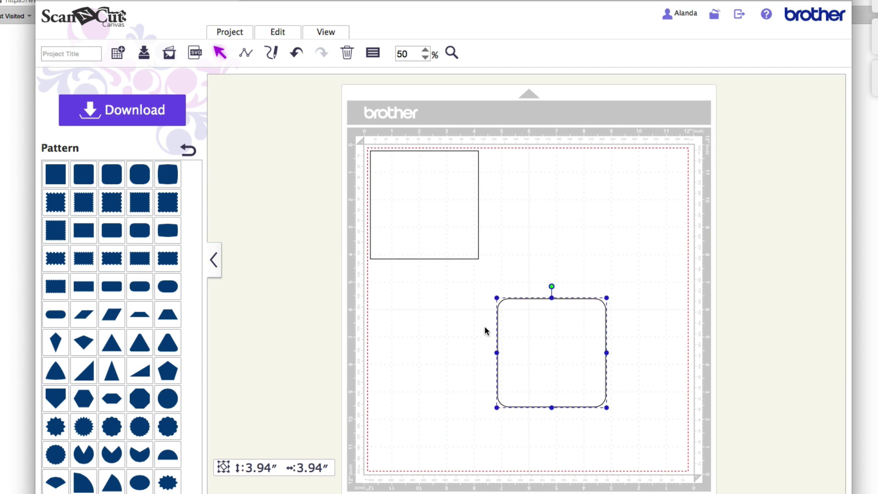
key("Delete")
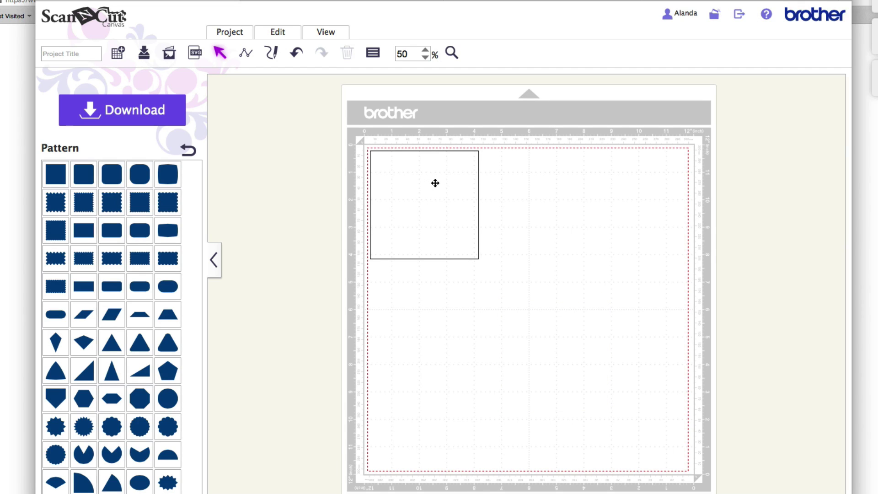
Step: Move the square inward on the mat, to about 1.5 inches from the mat's left edge and 1.25 inches from its top
left_click(411, 178)
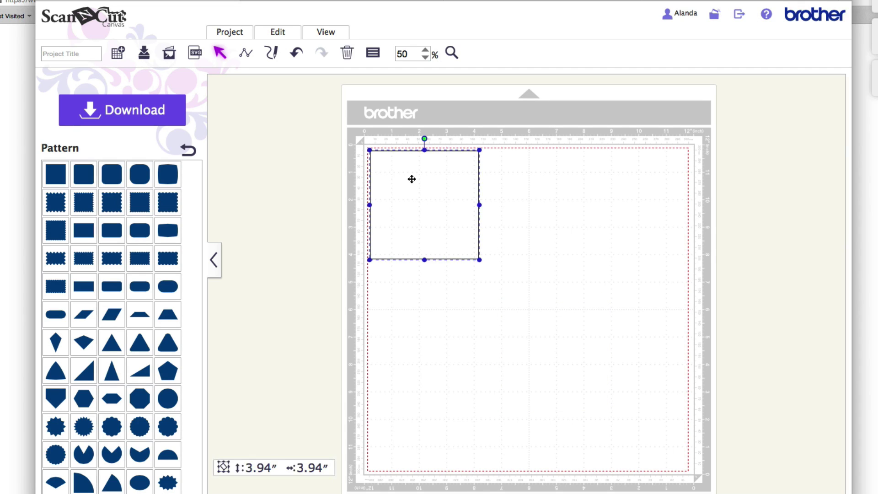
right_click(443, 225)
left_click(416, 202)
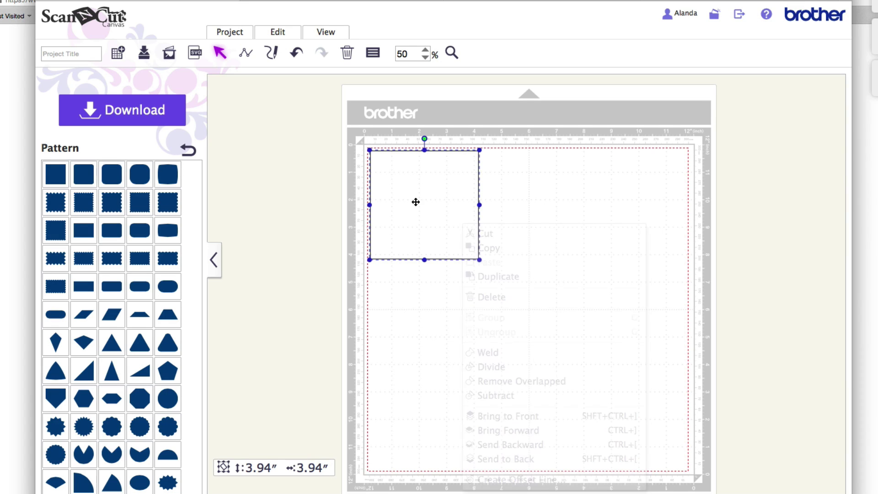
mouse_move(415, 201)
left_mouse_down()
mouse_move(471, 272)
mouse_move(454, 218)
mouse_move(570, 273)
mouse_move(427, 251)
mouse_move(457, 219)
mouse_move(415, 216)
left_mouse_up()
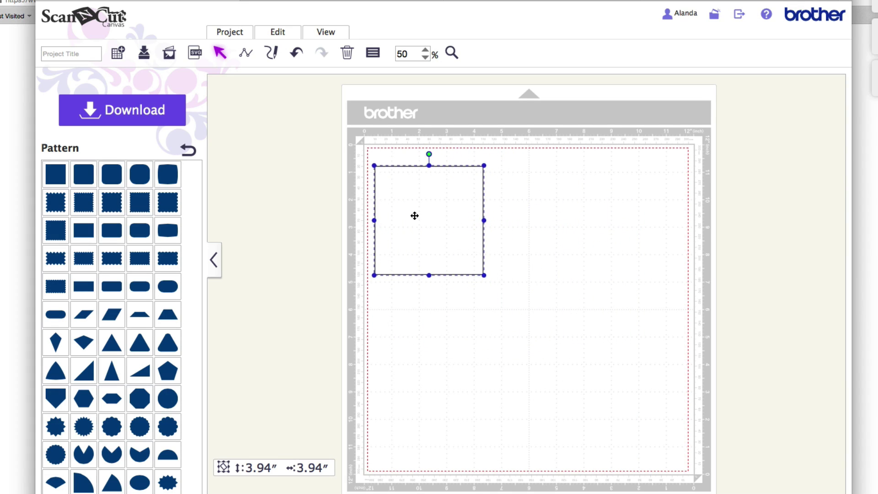
left_click(540, 213)
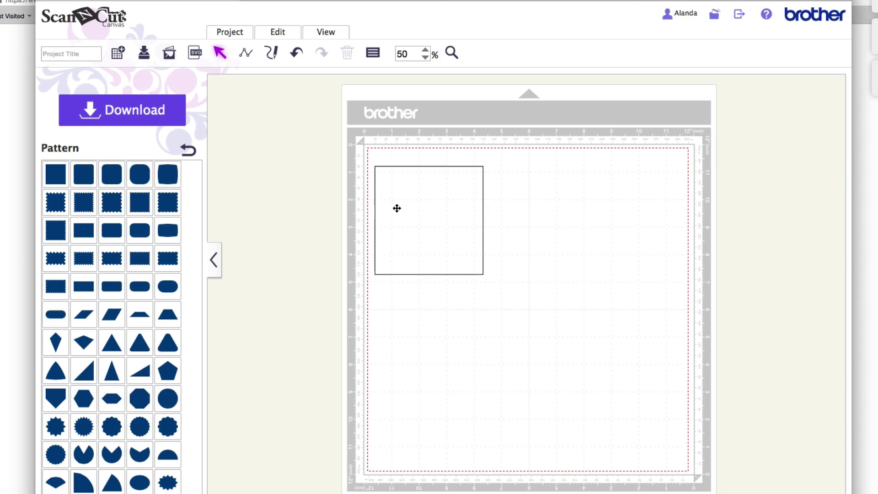
left_click(421, 208)
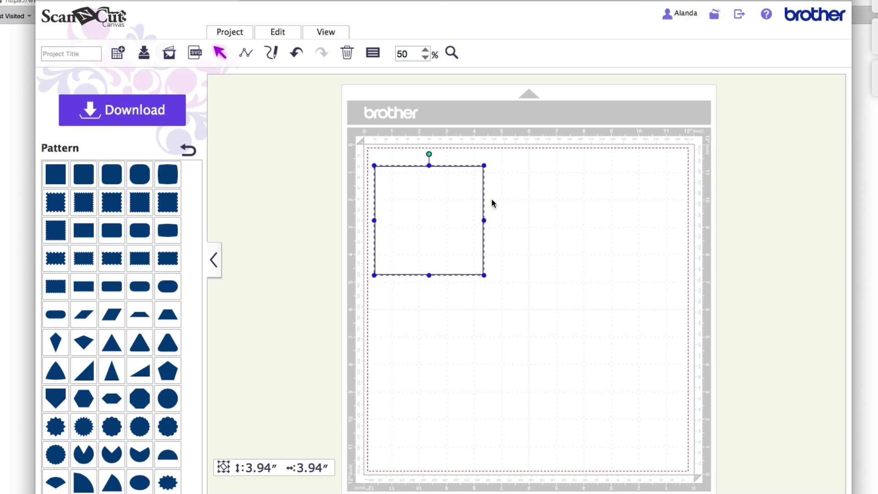
left_click(541, 215)
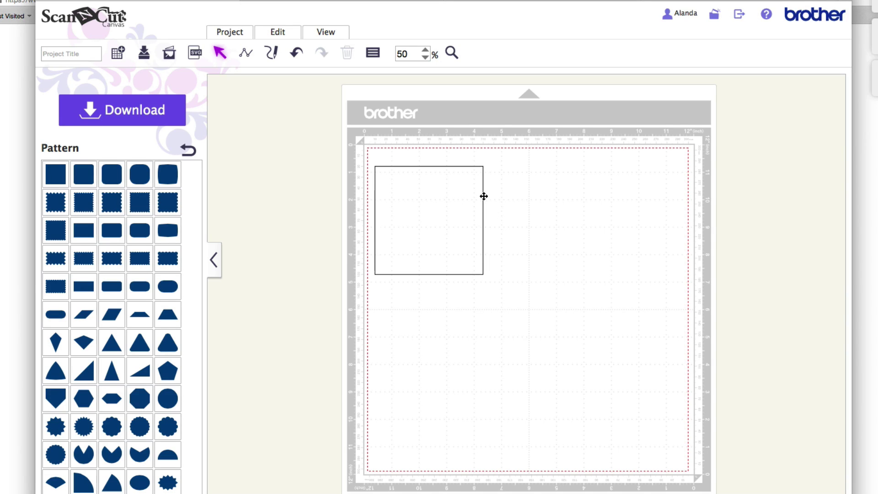
left_click_drag(482, 196, 474, 215)
left_click(521, 201)
left_click(467, 208)
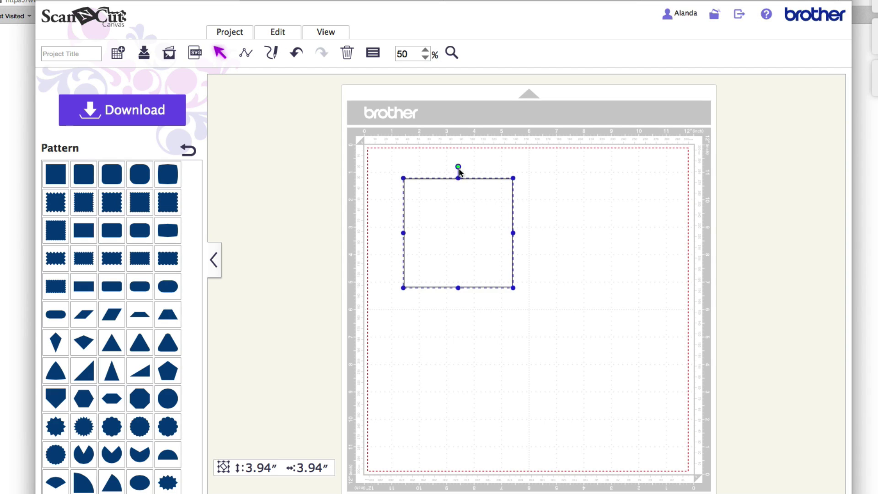
Step: Rotate the square 180 degrees and rotate it back upright
left_click_drag(457, 167, 470, 262)
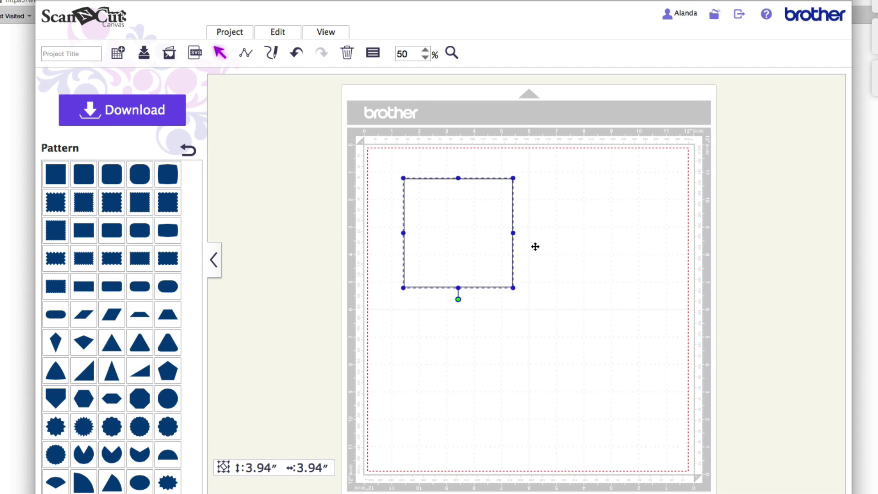
left_click(554, 247)
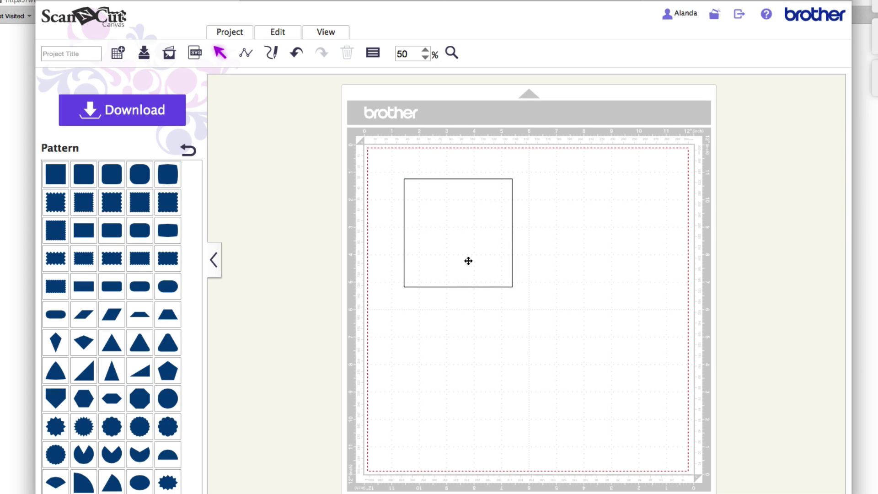
left_click(451, 259)
left_click_drag(457, 300, 454, 193)
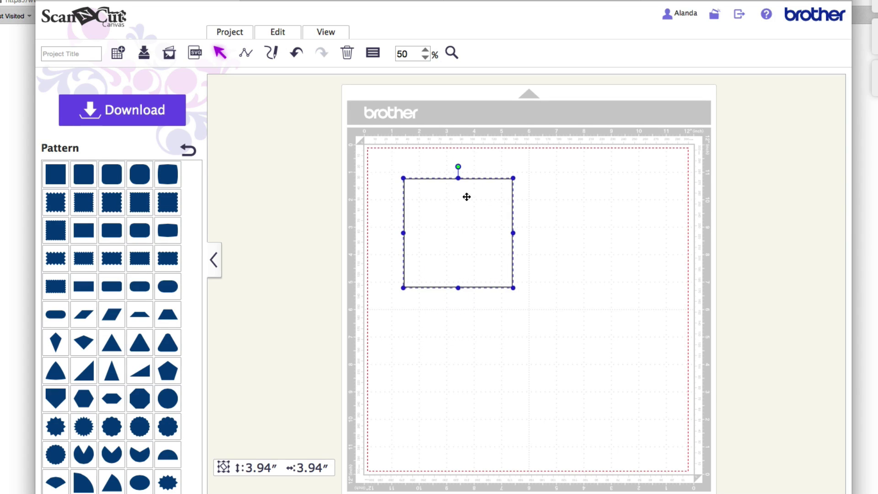
Step: Enlarge the square proportionally from its upper-right corner to about 4.23 by 4.23 inches
left_click(574, 215)
left_click(463, 214)
mouse_move(513, 179)
left_mouse_down()
mouse_move(556, 155)
mouse_move(503, 203)
mouse_move(542, 172)
mouse_move(511, 195)
mouse_move(527, 184)
mouse_move(521, 192)
left_mouse_up()
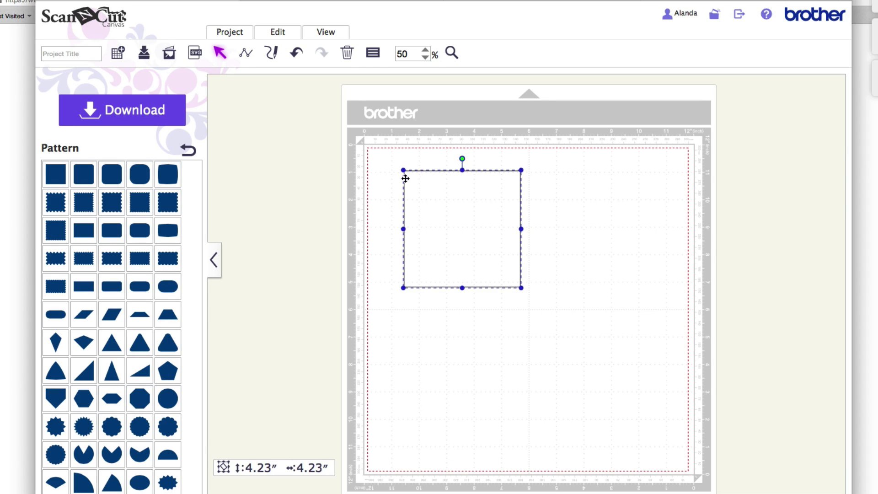
Step: Shrink the square proportionally from its upper-right corner to about 3.98 by 3.98 inches
left_click_drag(521, 170, 517, 188)
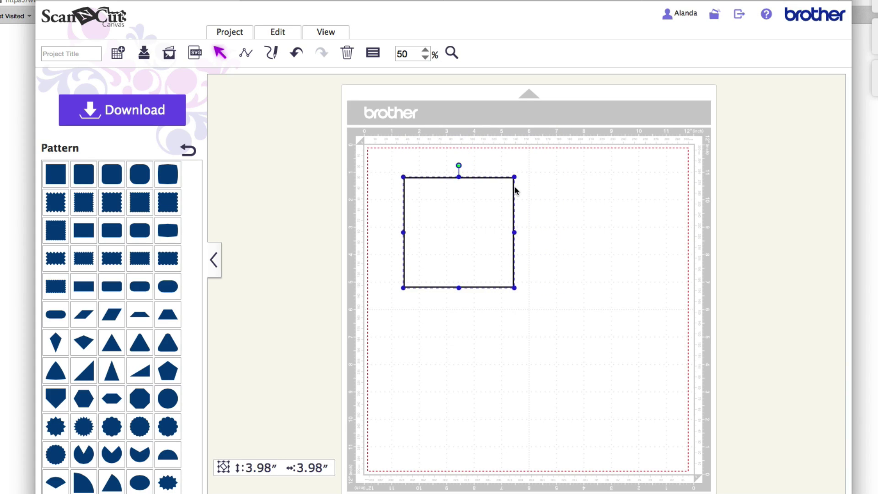
Step: Stretch only the square's width to about 4.98 inches, try stretching its bottom edge, and undo both changes
left_click_drag(514, 233, 540, 237)
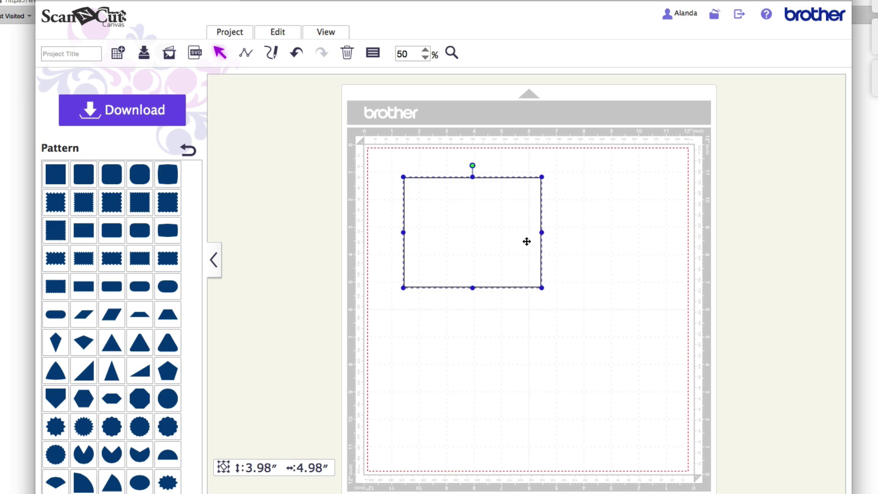
mouse_move(472, 288)
left_mouse_down()
mouse_move(472, 345)
mouse_move(472, 290)
left_mouse_up()
key("super+z")
key("super+z")
left_click(476, 236)
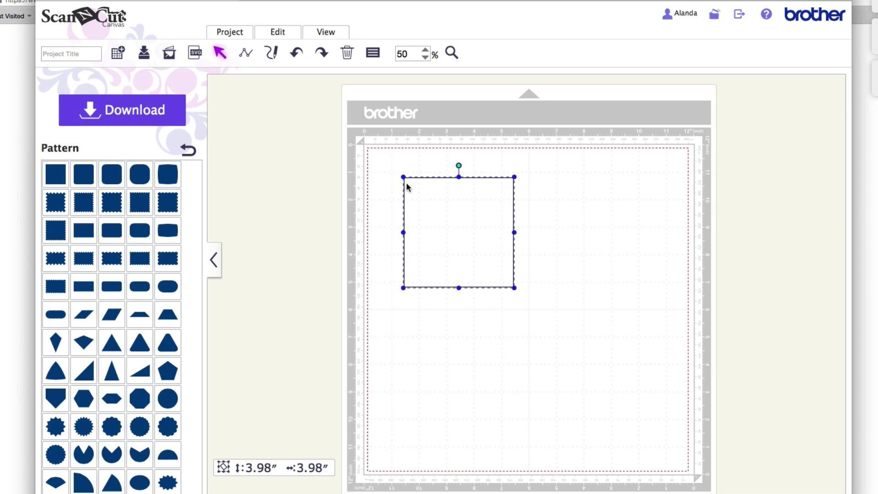
Step: Show the square's properties and set its size to 5.25 by 5.25 inches with the aspect ratio maintained
left_click(567, 226)
left_click(440, 216)
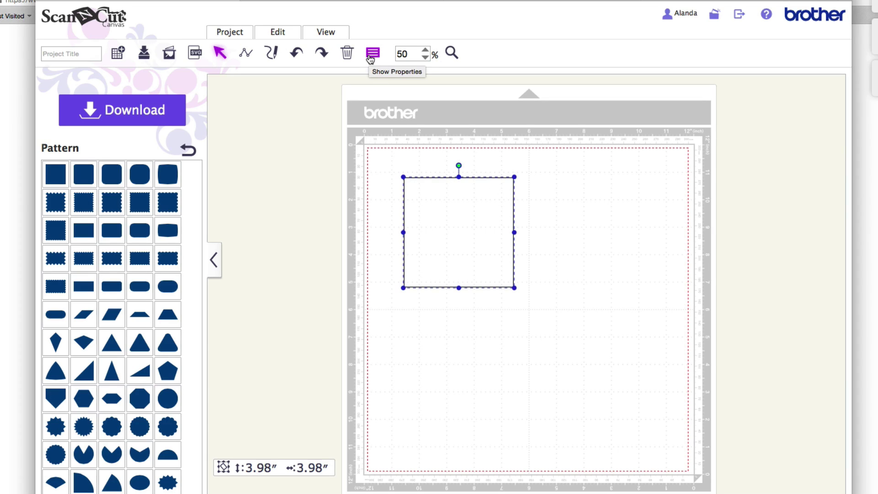
left_click(371, 55)
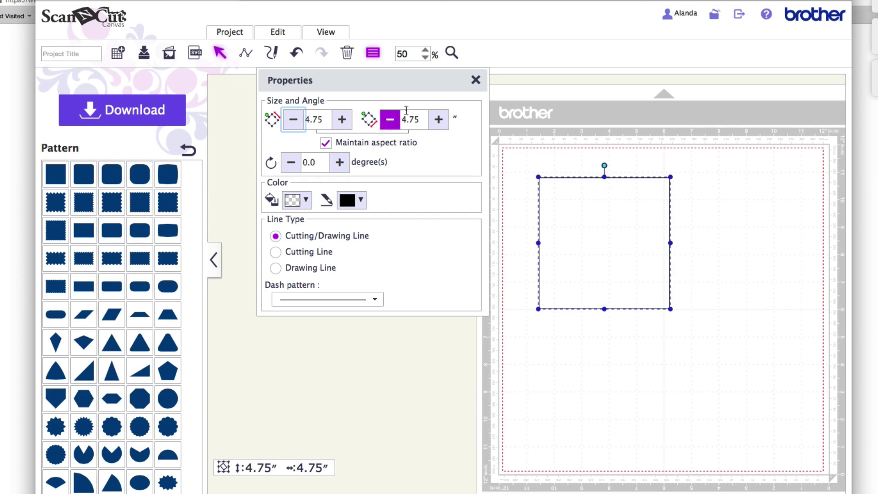
left_click(339, 122)
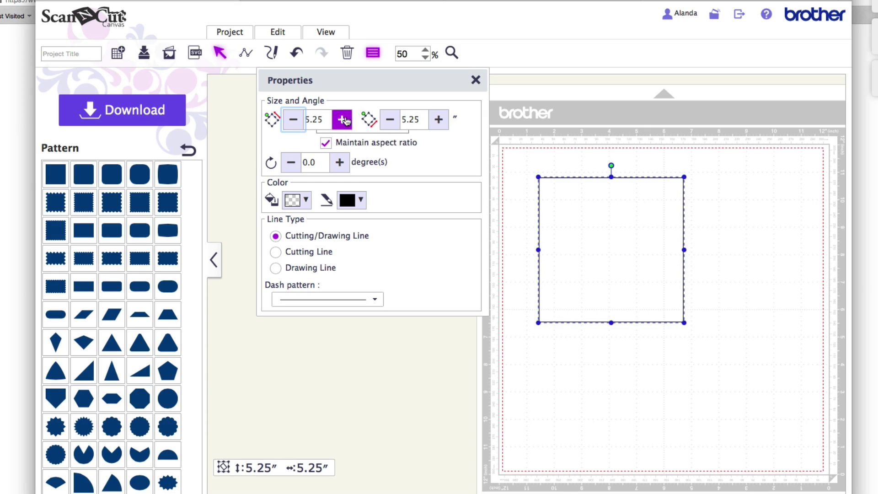
Step: Stop maintaining the aspect ratio and set the shape's height to 7.00 inches and its width to 4.00 inches
left_click(326, 143)
left_click_drag(321, 118, 313, 120)
type("4")
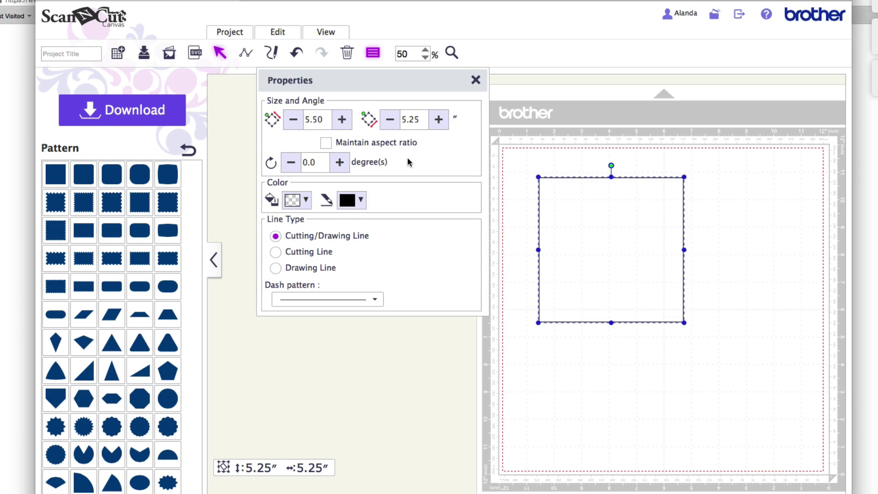
left_click(341, 120)
left_click(342, 119)
left_click(341, 120)
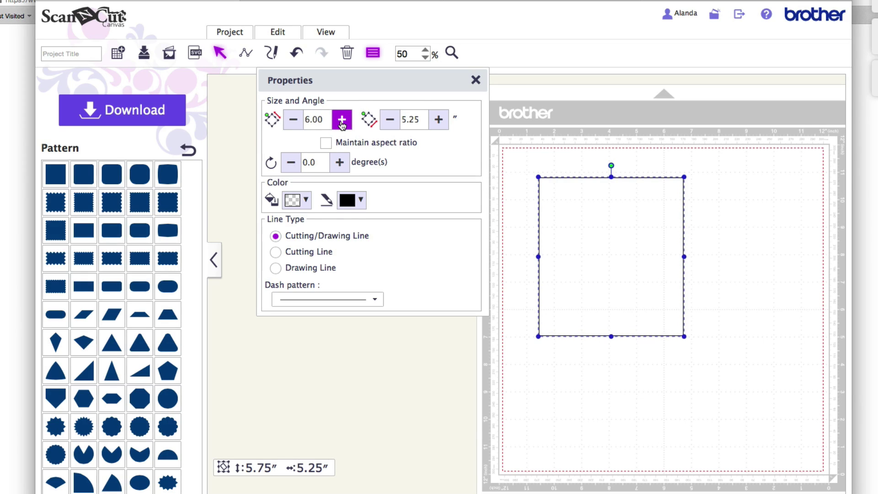
left_click(342, 120)
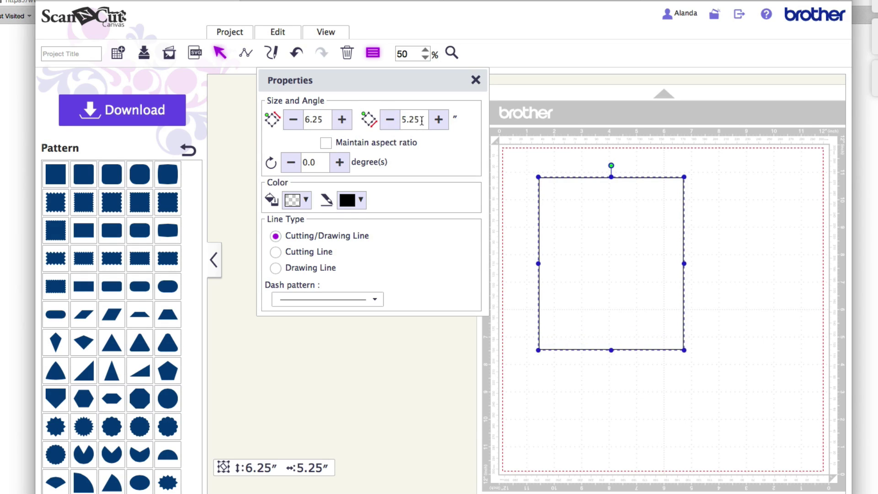
left_click(342, 120)
left_click(385, 126)
left_click(389, 125)
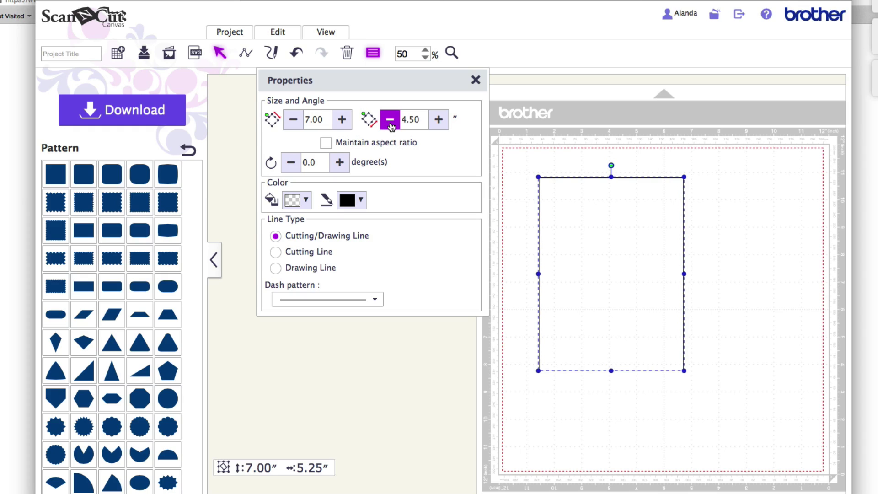
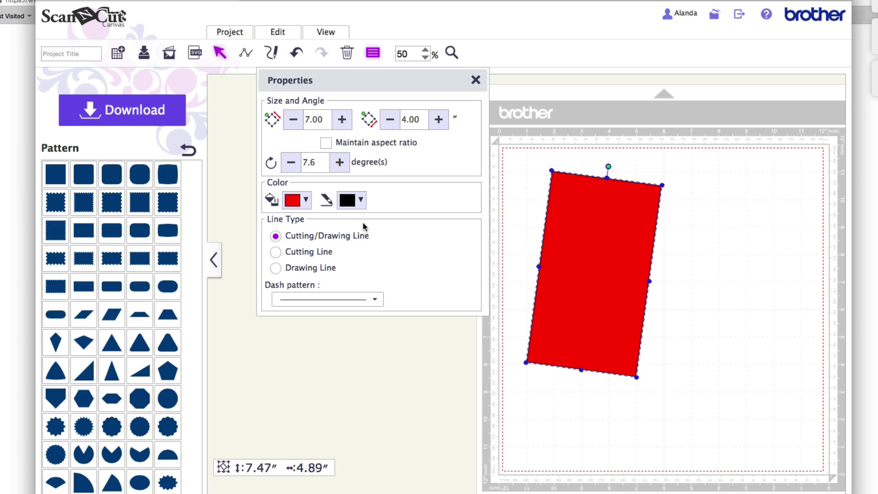
Step: Change the red rectangle's outline color to magenta and deselect it
left_click(361, 201)
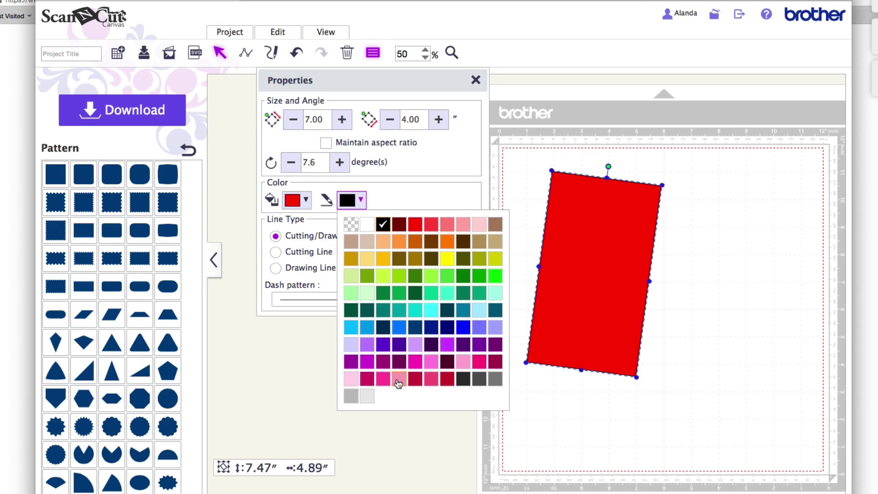
left_click(415, 362)
left_click(725, 298)
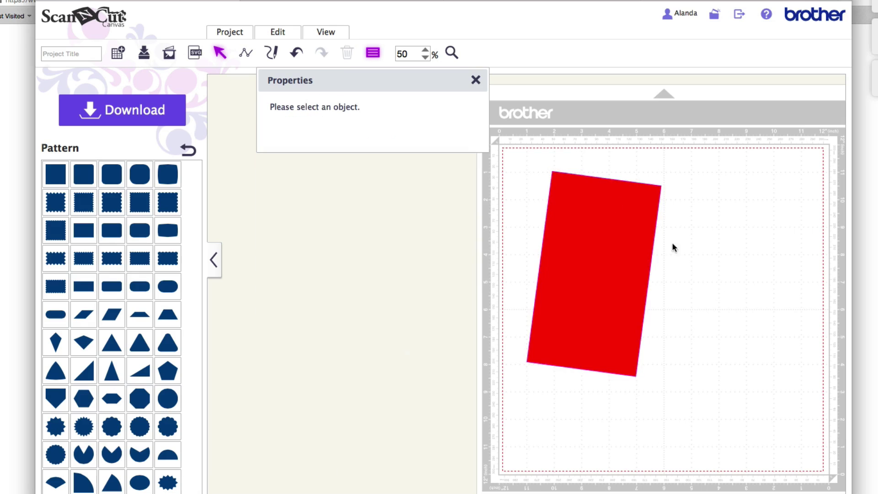
Step: Make the rectangle's fill transparent, keeping only its magenta outline
left_click(599, 203)
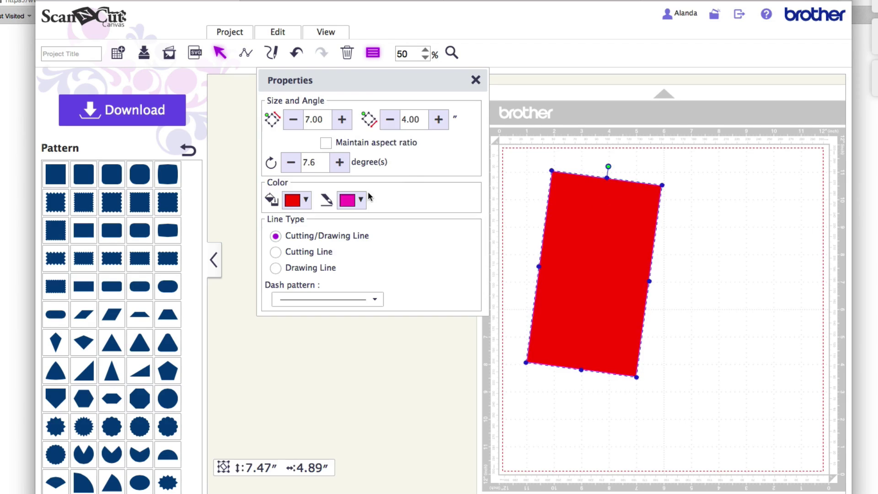
left_click(306, 200)
left_click(297, 224)
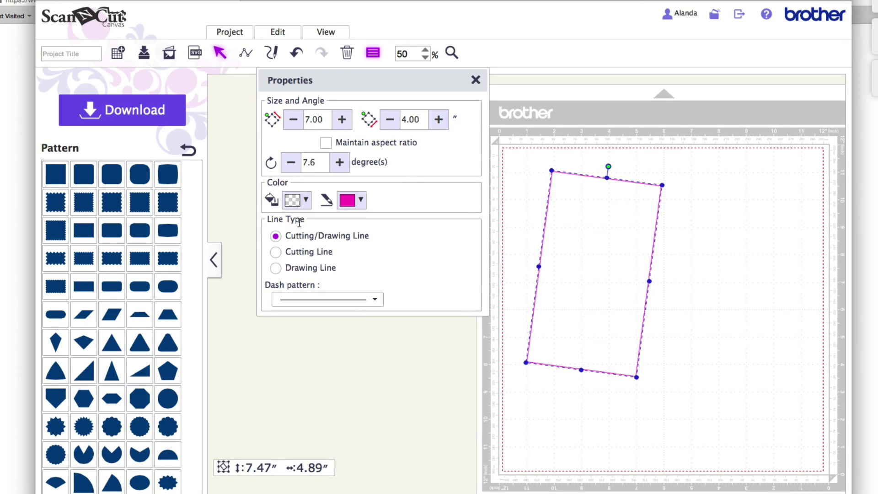
left_click(694, 212)
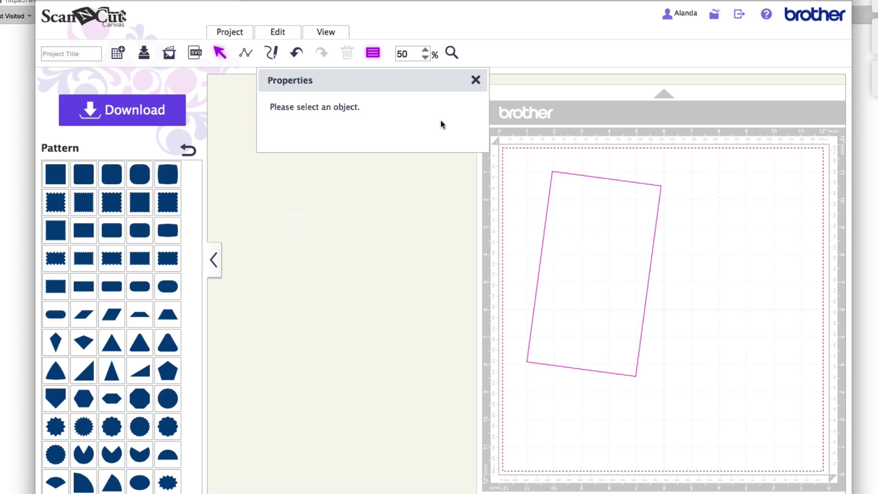
Step: Set the rectangle outline's dash pattern to evenly spaced short dashes with wide gaps
left_click(618, 232)
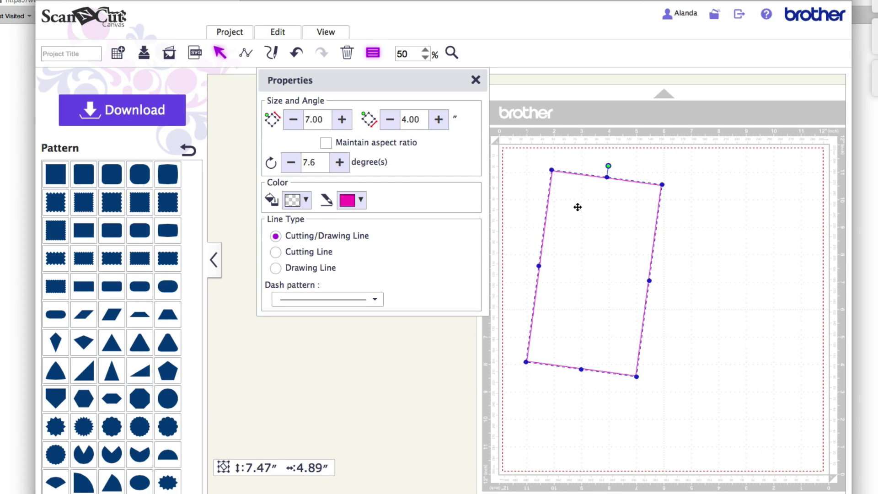
left_click(675, 218)
left_click(600, 206)
left_click(276, 253)
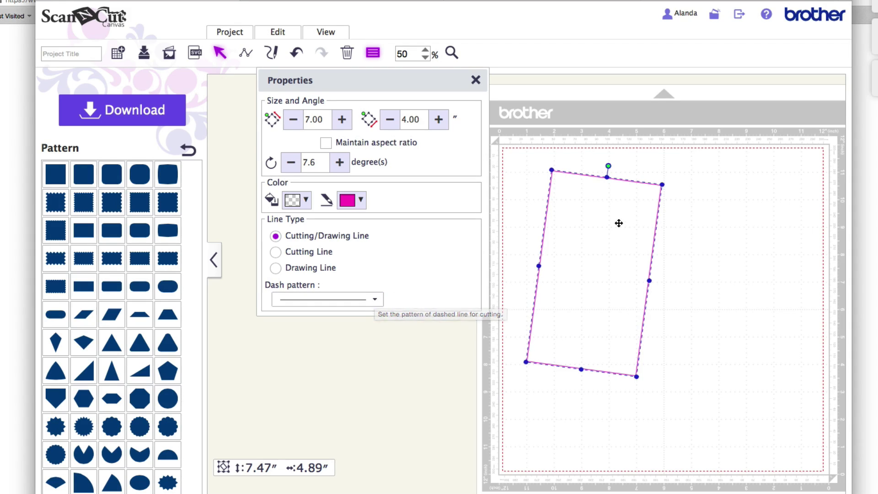
left_click(360, 302)
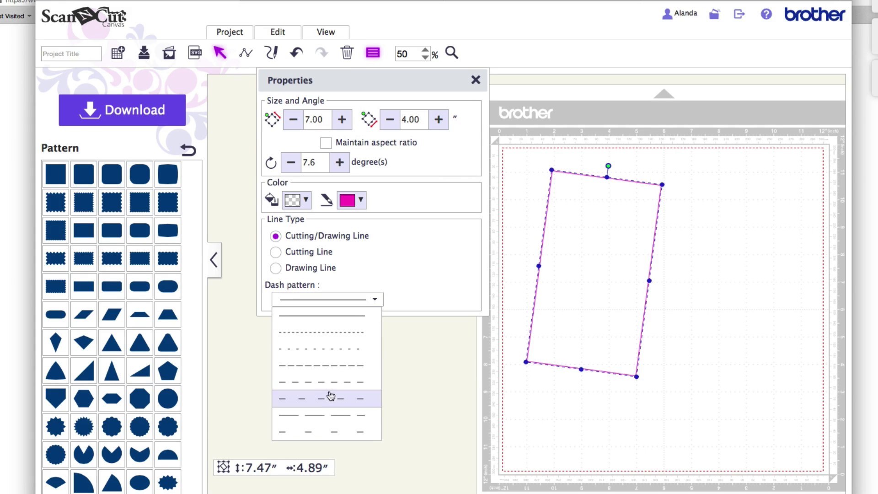
left_click(329, 397)
left_click(749, 307)
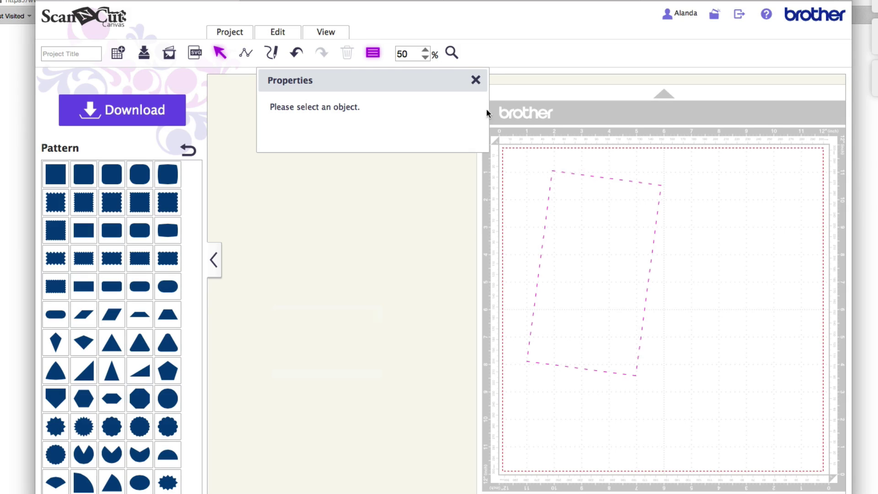
Step: Close the shape properties and delete the dashed rectangle from the mat
left_click(473, 82)
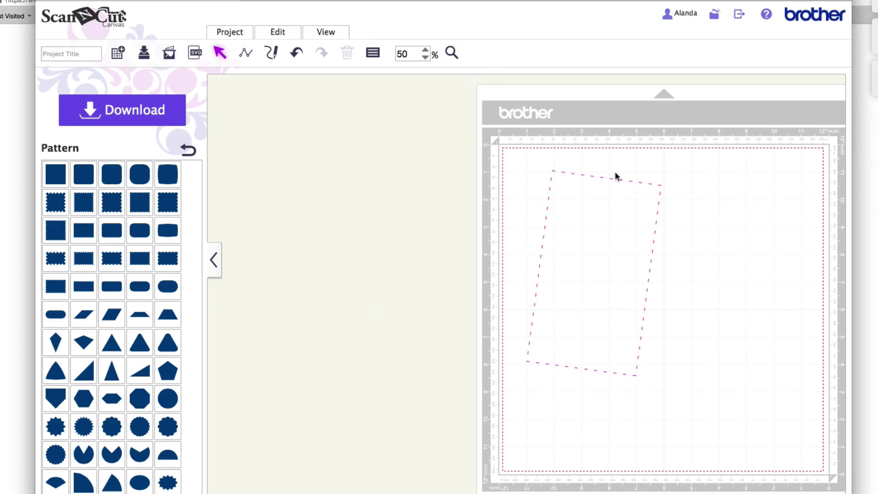
left_click(605, 184)
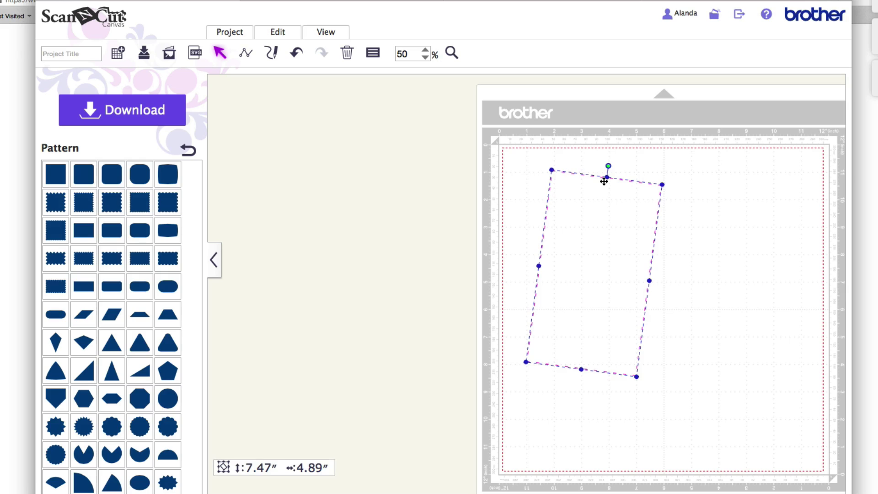
key("Delete")
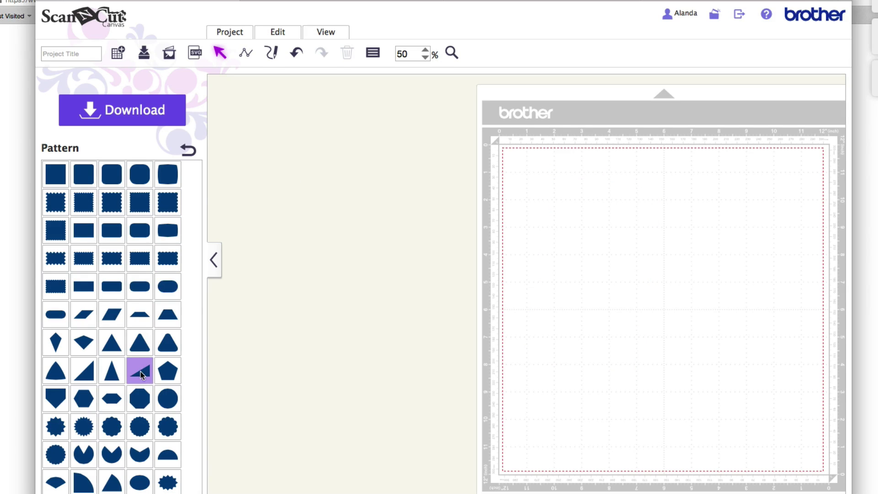
Step: Add the wide right triangle pattern and move it to about 0.5 inches from the mat's left edge and 0.75 inches from its top
left_click(141, 374)
left_click(622, 224)
left_click(587, 201)
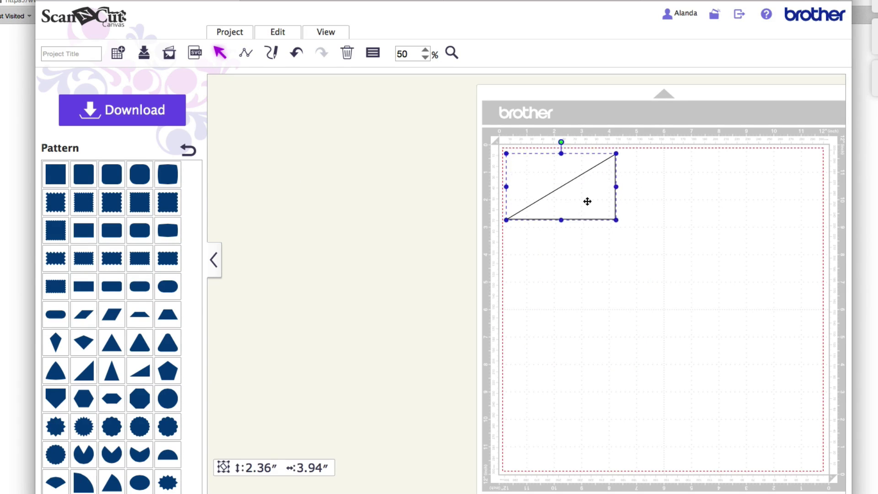
left_click_drag(587, 201, 592, 212)
left_click(638, 221)
left_click(599, 204)
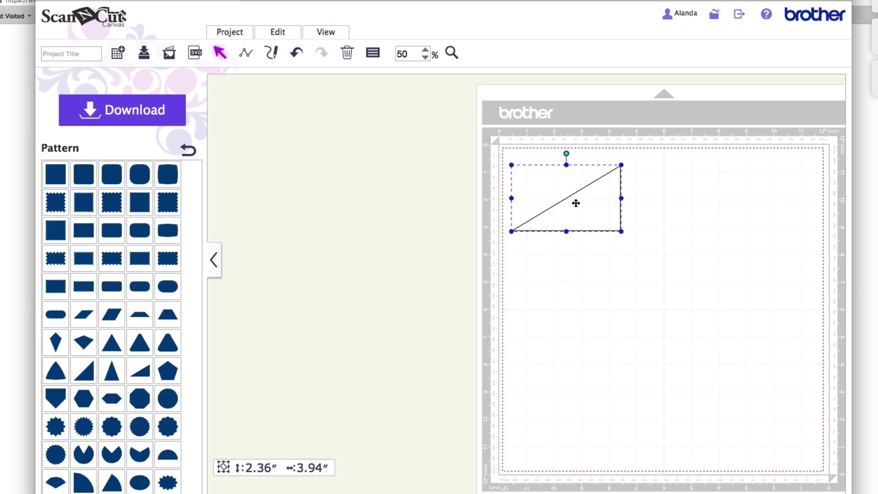
Step: Flip the right triangle vertically
left_click(279, 33)
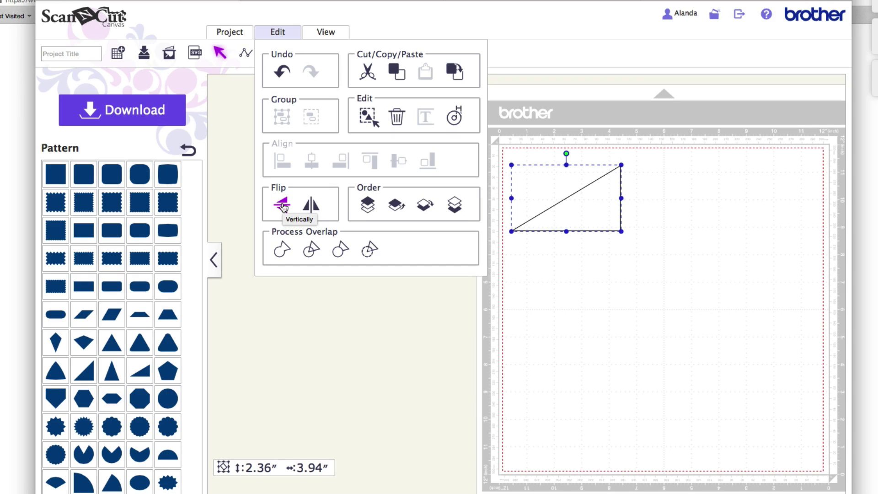
left_click(283, 206)
left_click(610, 259)
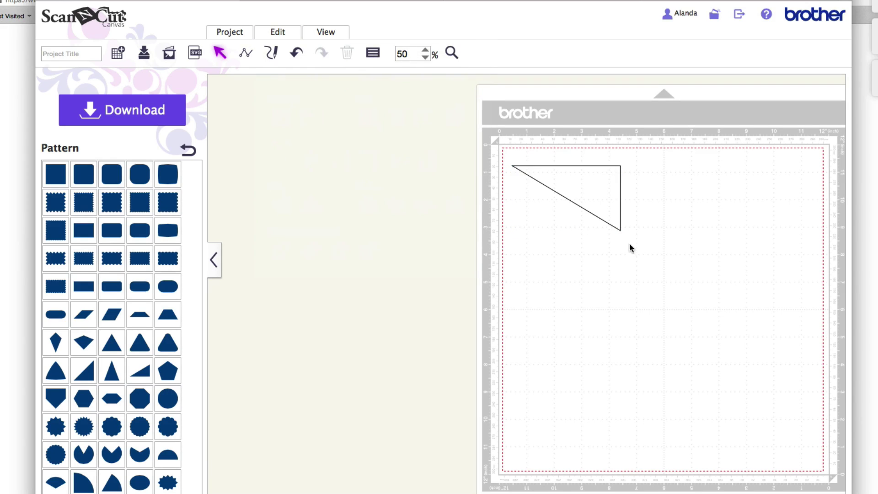
Step: Flip the triangle horizontally and shift it slightly to the right on the mat
left_click(597, 174)
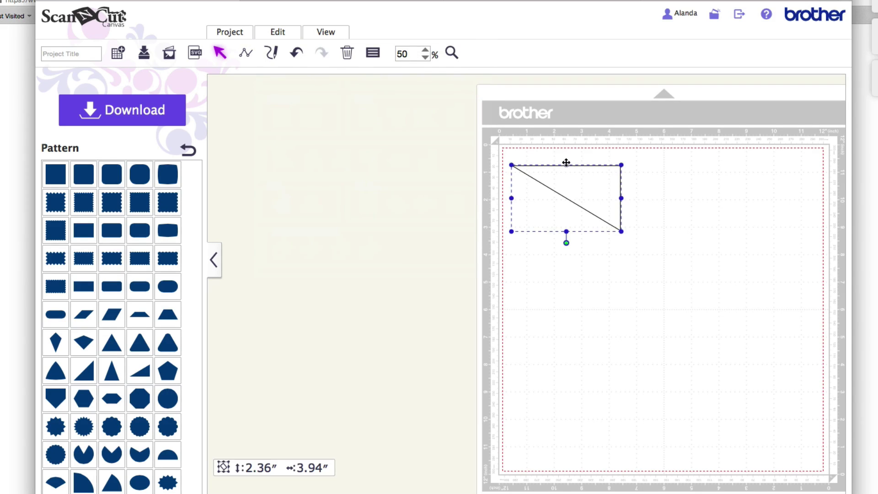
left_click(275, 32)
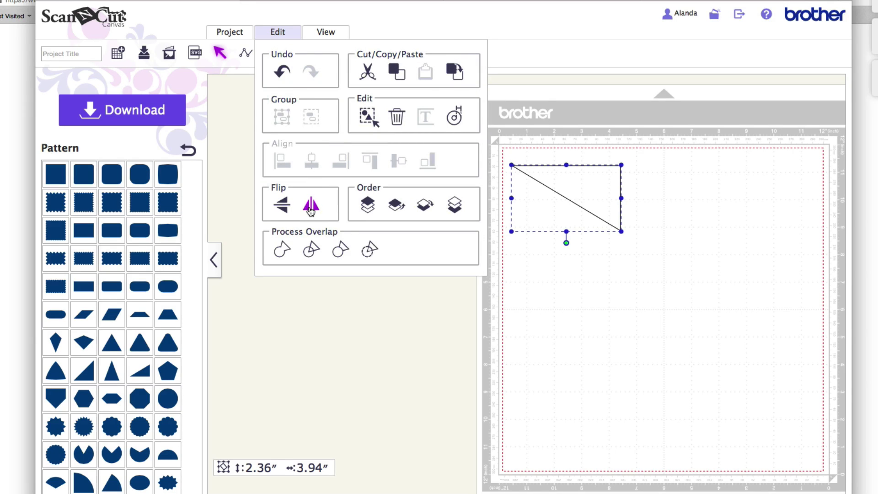
left_click(310, 208)
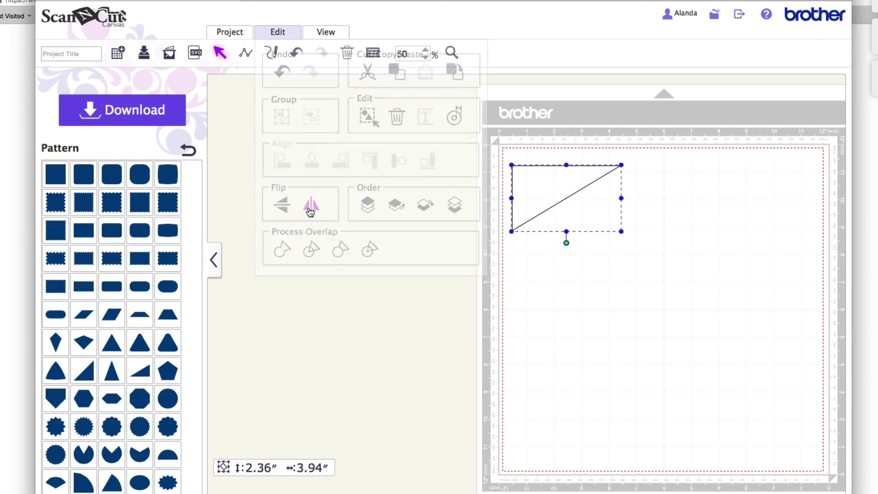
left_click(633, 234)
left_click(551, 181)
left_click_drag(551, 180, 562, 182)
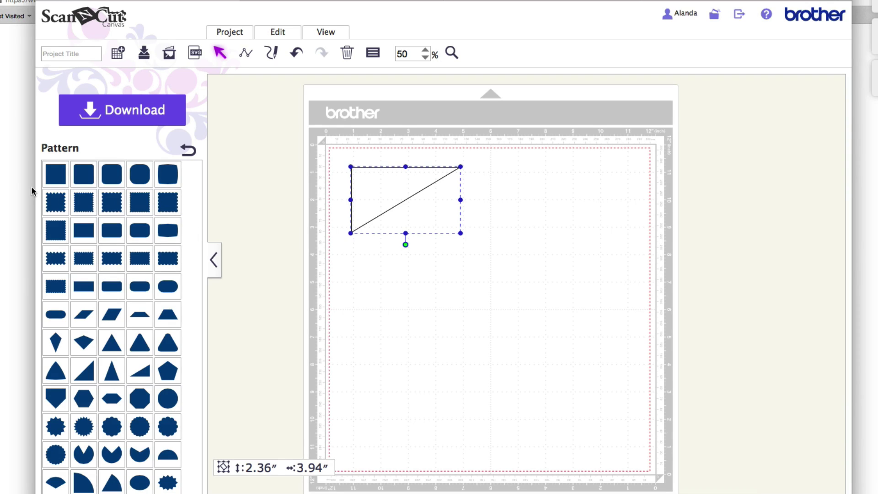
Step: Add the medium-rounded square pattern and move it near the mat's upper middle, clear of the triangle
left_click(111, 175)
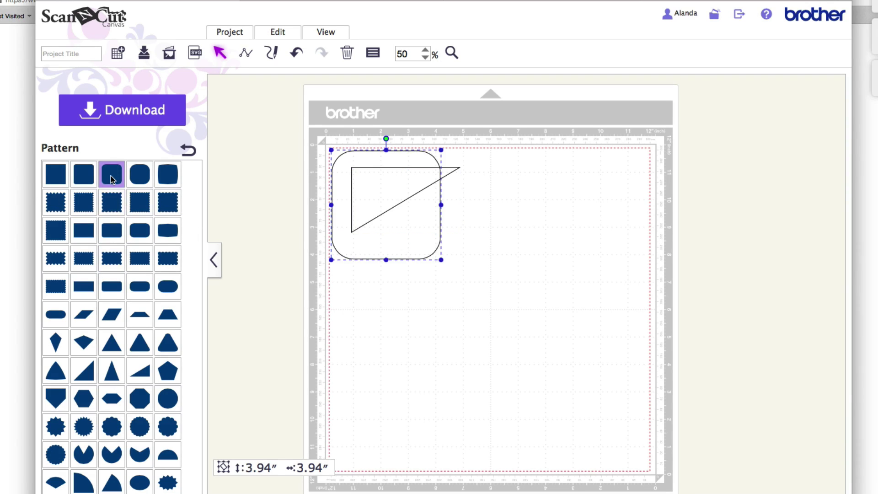
left_click_drag(381, 193, 479, 250)
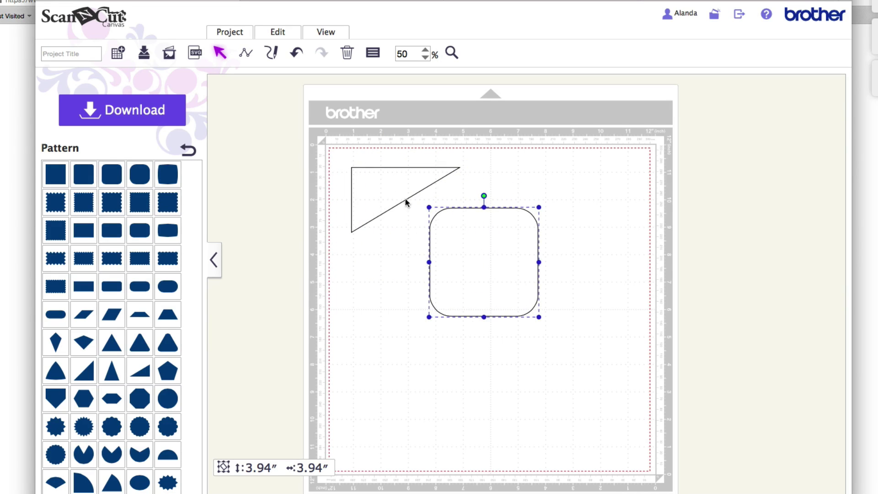
Step: Move the triangle so that it overlaps the rounded square's upper-left corner, and deselect it
left_click(377, 186)
left_click_drag(371, 188, 421, 214)
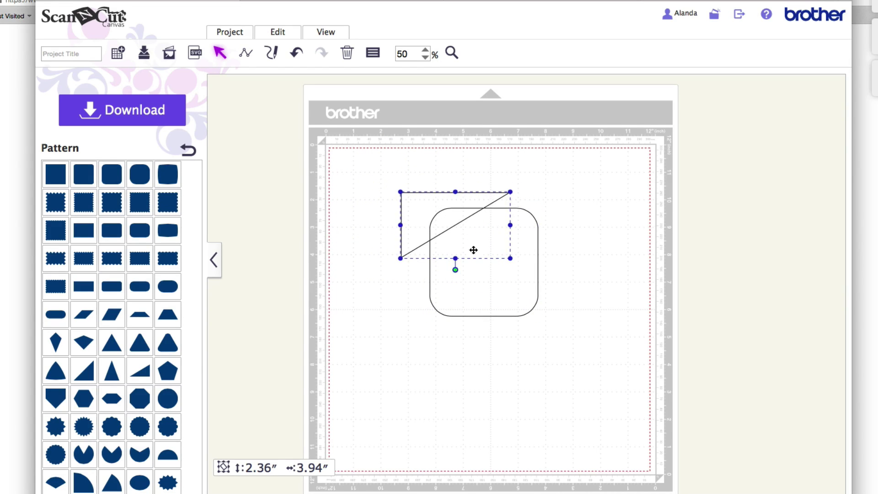
left_click(606, 352)
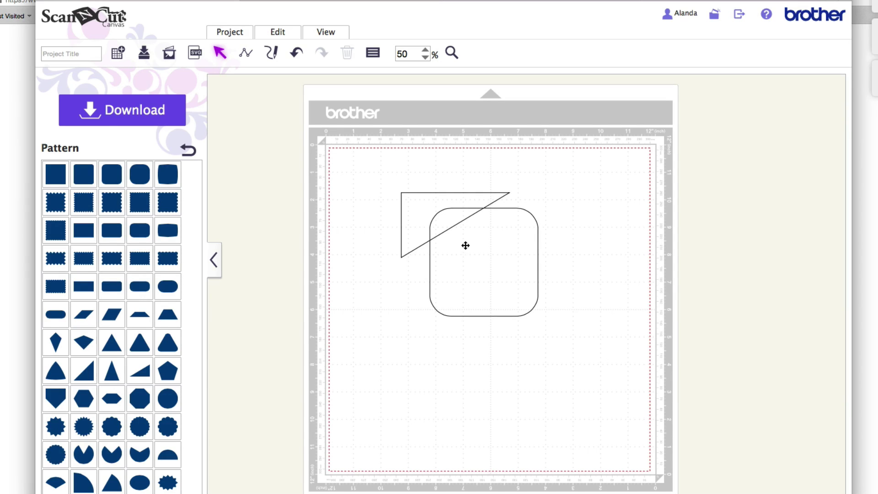
Step: Reposition the rounded square and the triangle near the mat's upper middle, keeping the triangle over the square's upper-left corner, and deselect them
left_click_drag(465, 245, 492, 298)
left_click_drag(418, 218, 412, 184)
left_click_drag(495, 303, 464, 240)
left_click(578, 262)
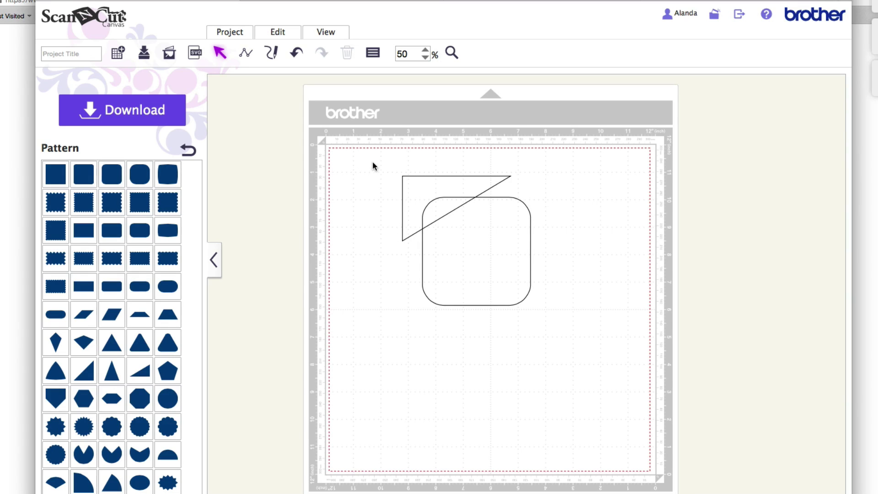
Step: Group the triangle and rounded square, move the group slightly up and left, and undo the move and the grouping
left_click_drag(372, 164, 555, 323)
left_click(274, 34)
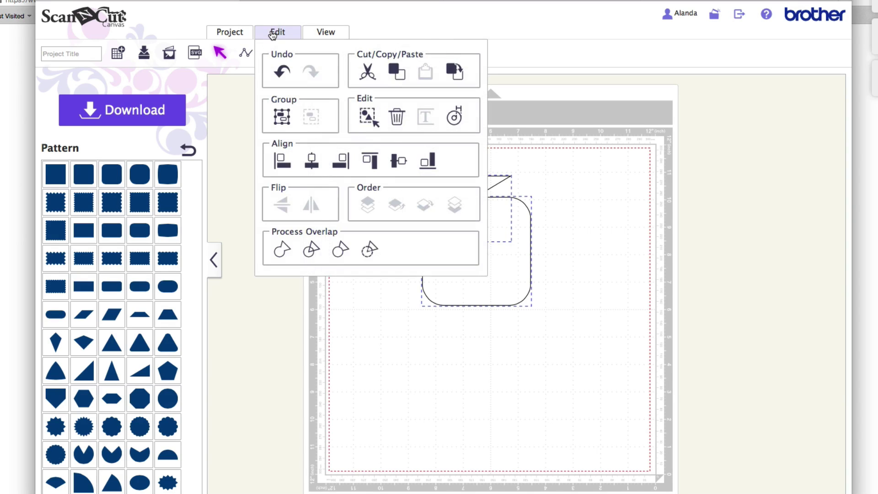
left_click(281, 117)
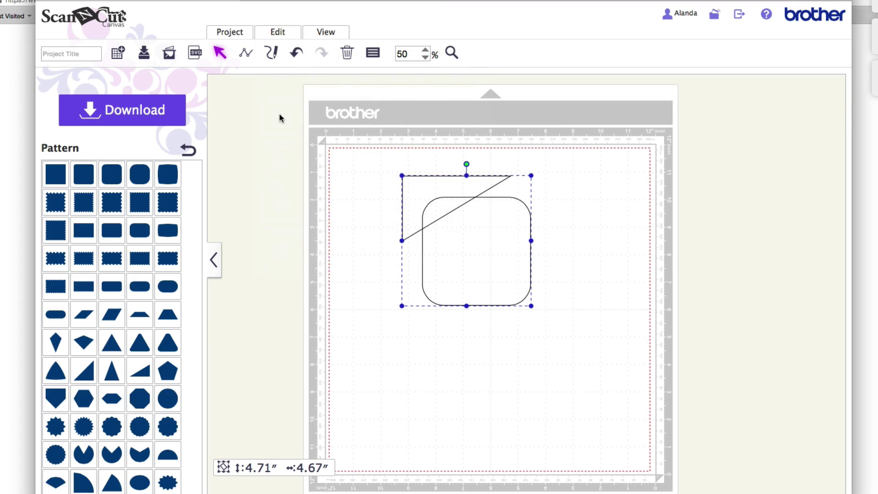
left_click(621, 203)
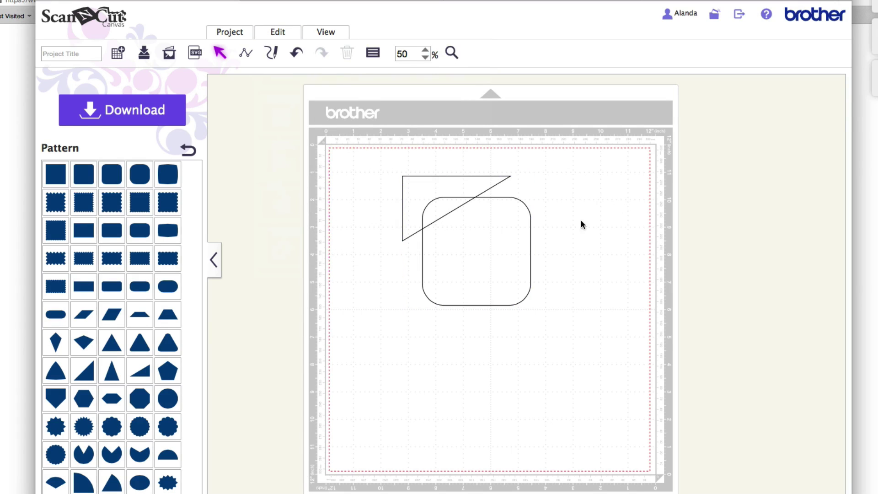
left_click(469, 233)
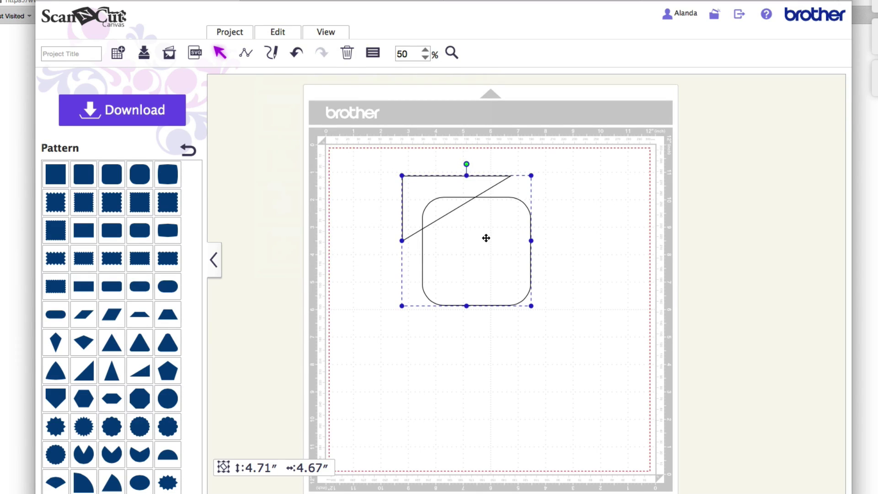
mouse_move(486, 238)
left_mouse_down()
mouse_move(541, 302)
mouse_move(572, 284)
mouse_move(386, 298)
mouse_move(580, 306)
mouse_move(469, 304)
mouse_move(462, 253)
mouse_move(474, 235)
left_mouse_up()
left_click(590, 259)
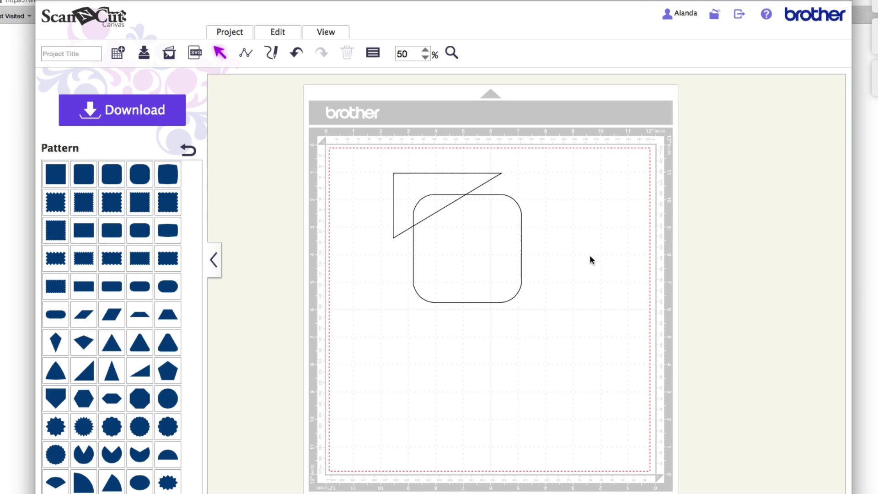
key("ctrl+z")
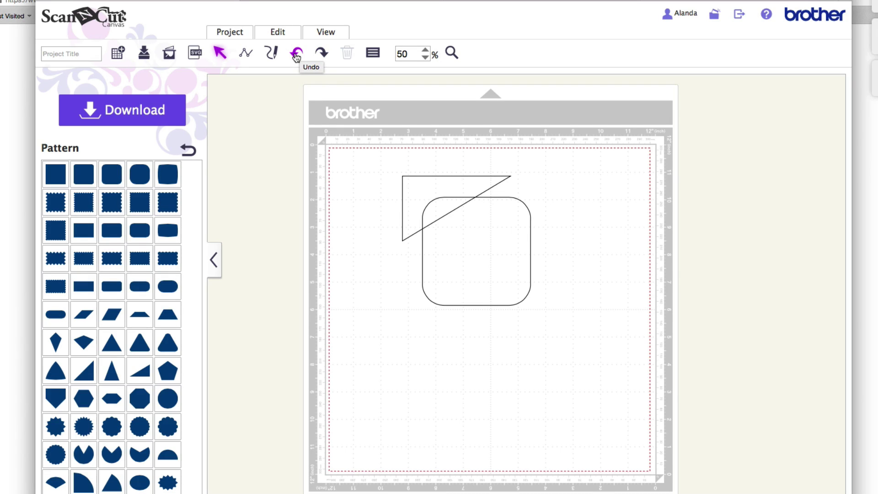
Step: Nudge the rounded square slightly upward on its own and deselect it
mouse_move(479, 223)
left_mouse_down()
mouse_move(517, 265)
mouse_move(492, 221)
mouse_move(478, 218)
left_mouse_up()
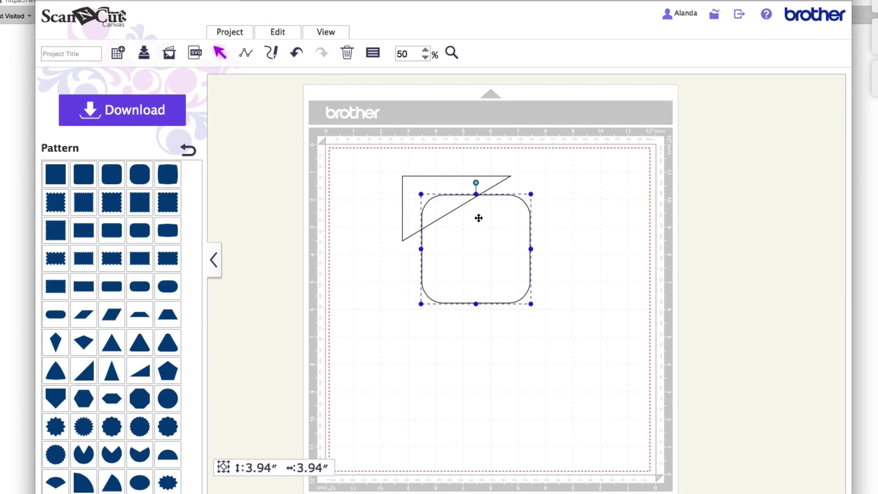
left_click(383, 254)
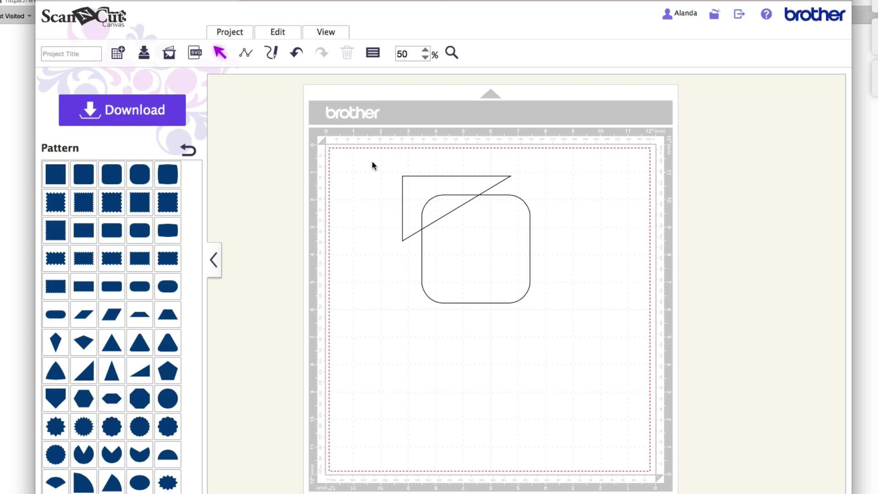
Step: Weld the triangle and rounded square into one outline, shift the merged shape slightly, and undo both changes
left_click_drag(372, 161, 556, 323)
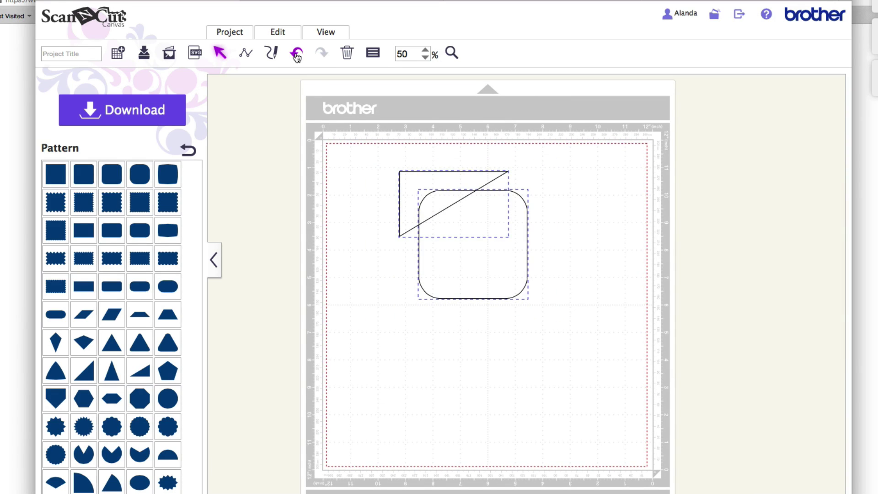
left_click(282, 35)
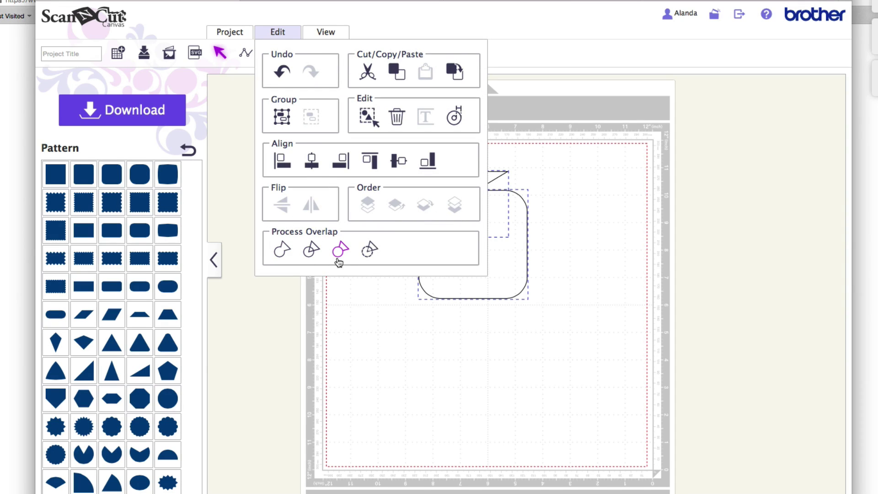
left_click(280, 252)
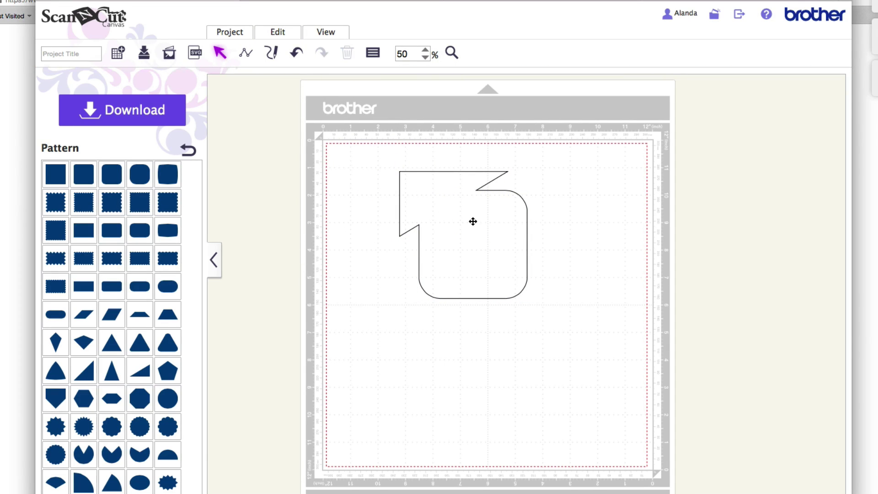
left_click_drag(472, 220, 456, 203)
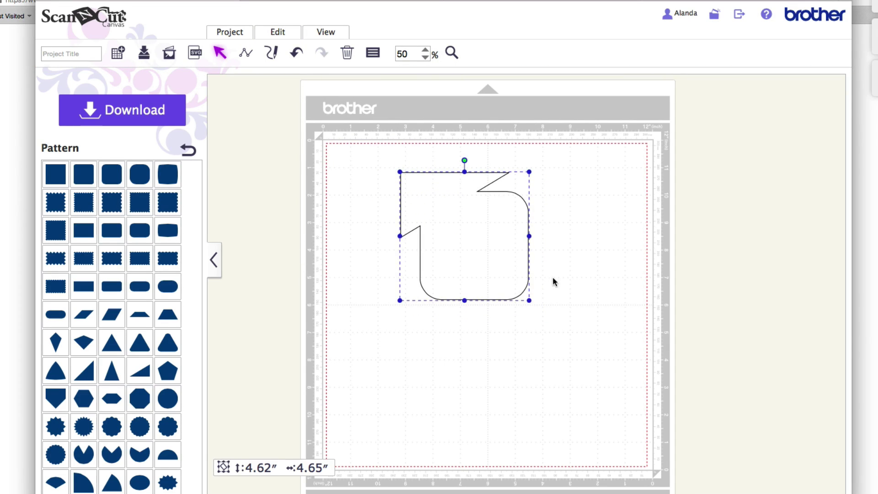
left_click(296, 54)
left_click(296, 54)
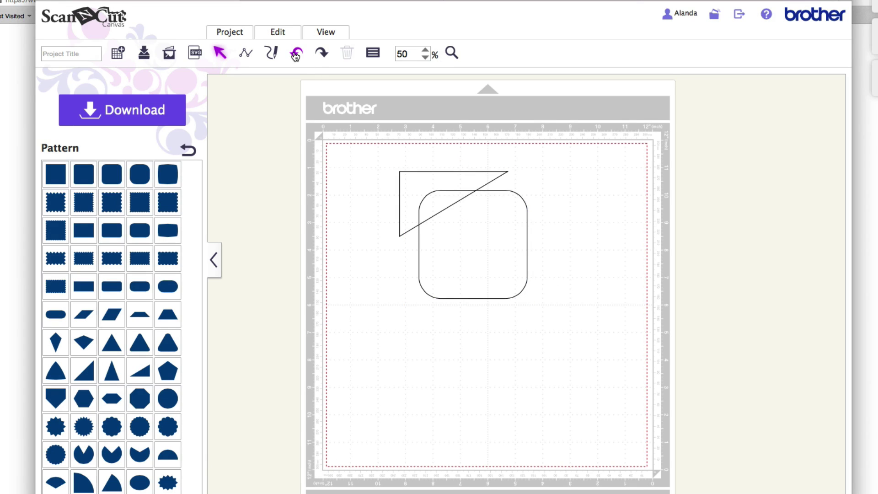
Step: Divide the triangle and rounded square into separate pieces along their overlap, pull the pieces apart, and undo everything back to the original shapes
left_click_drag(373, 157, 551, 327)
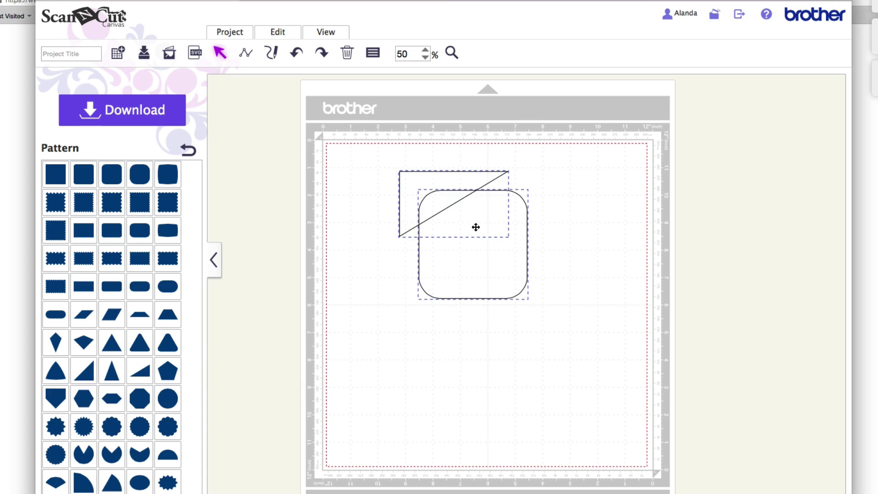
left_click(279, 34)
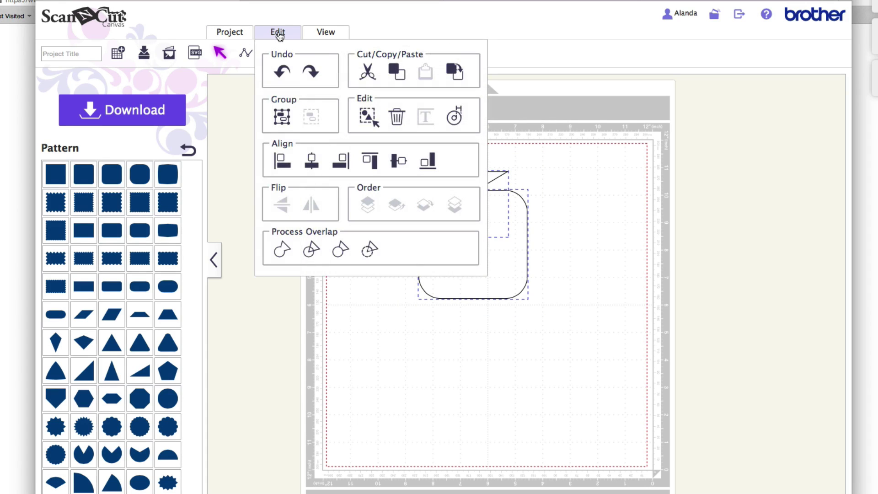
left_click(313, 250)
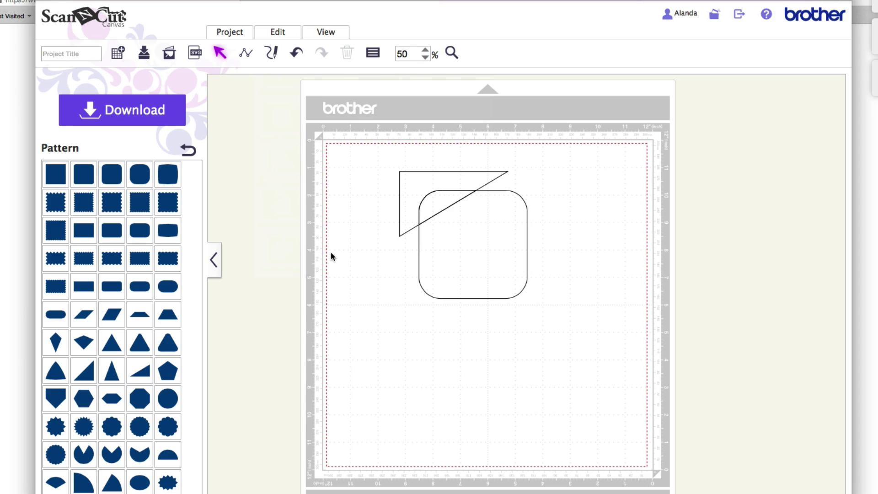
left_click(463, 229)
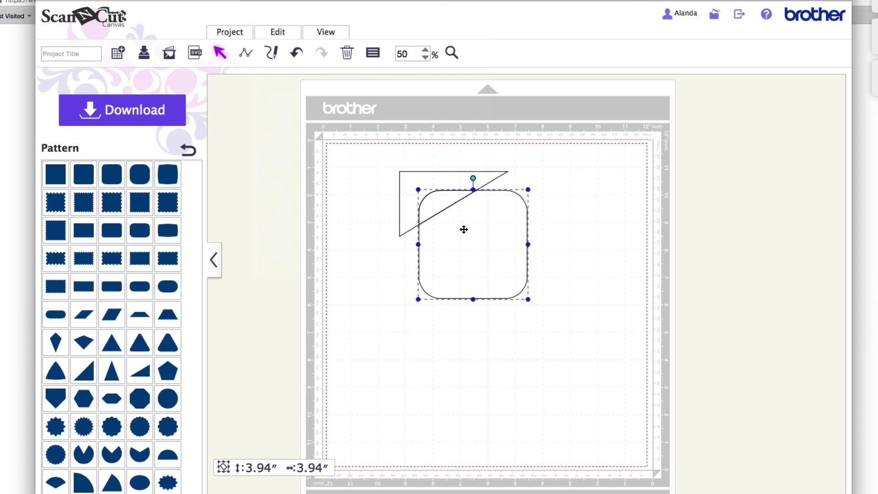
left_click_drag(464, 229, 539, 269)
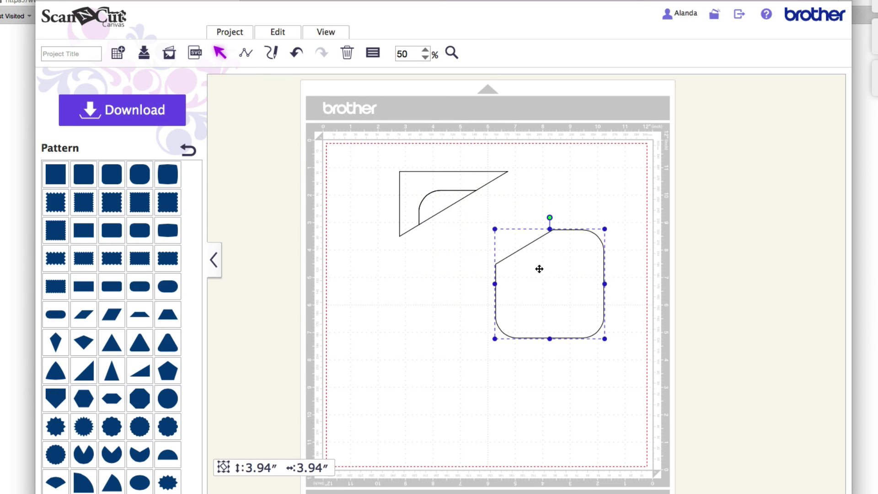
left_click_drag(434, 203, 407, 293)
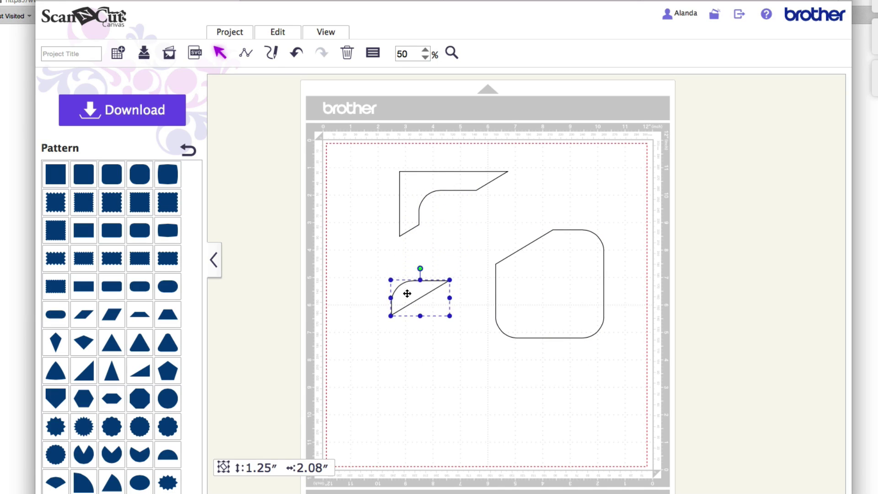
left_click(505, 221)
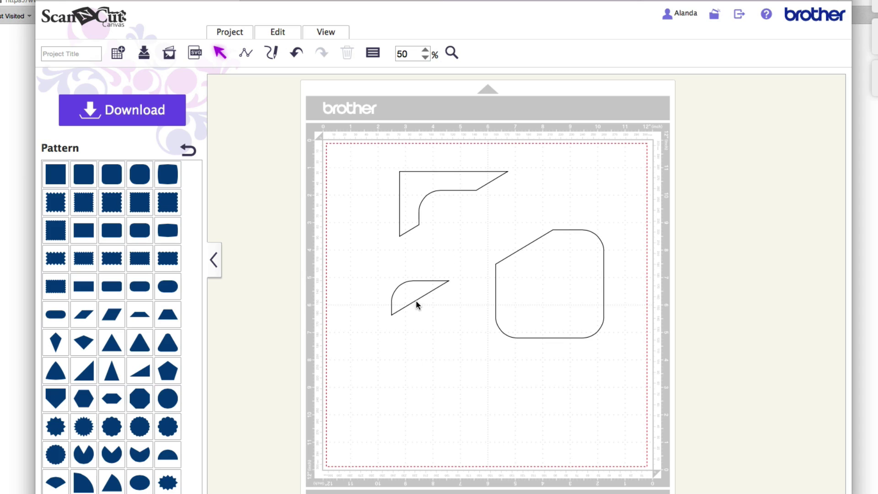
left_click(297, 53)
left_click(297, 54)
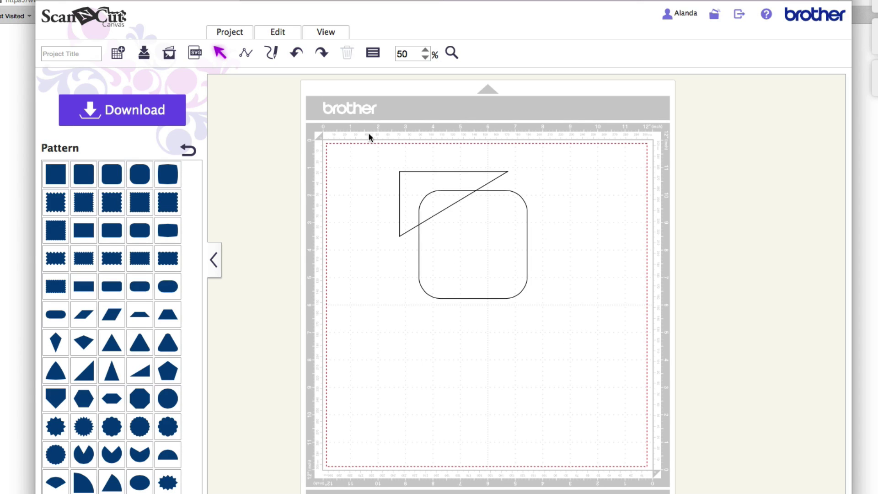
Step: Cut the overlap out of the triangle while keeping the rounded square whole, move the square away, and undo both changes
left_click_drag(352, 147, 562, 317)
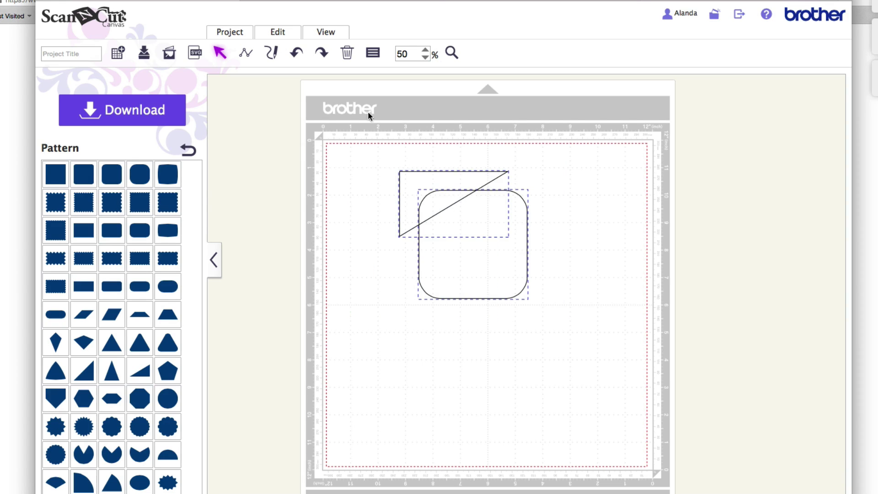
left_click(280, 33)
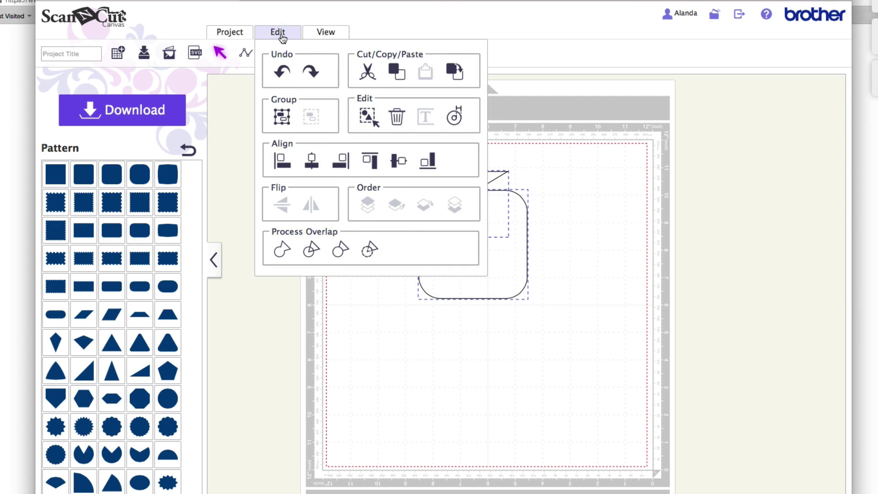
left_click(341, 251)
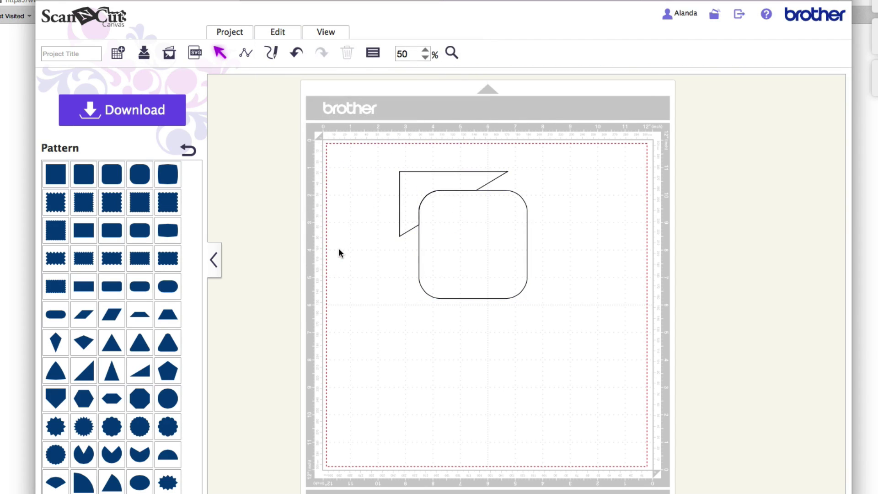
left_click_drag(446, 213, 496, 262)
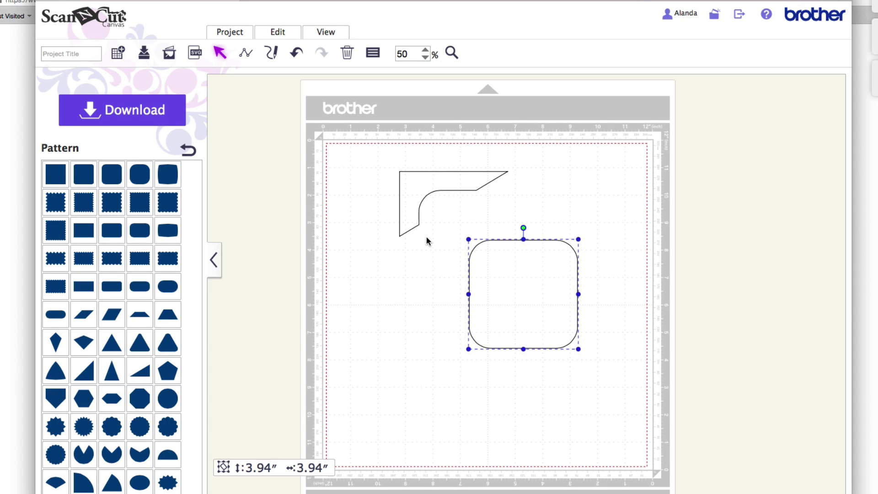
key("ctrl+z")
key("ctrl+z")
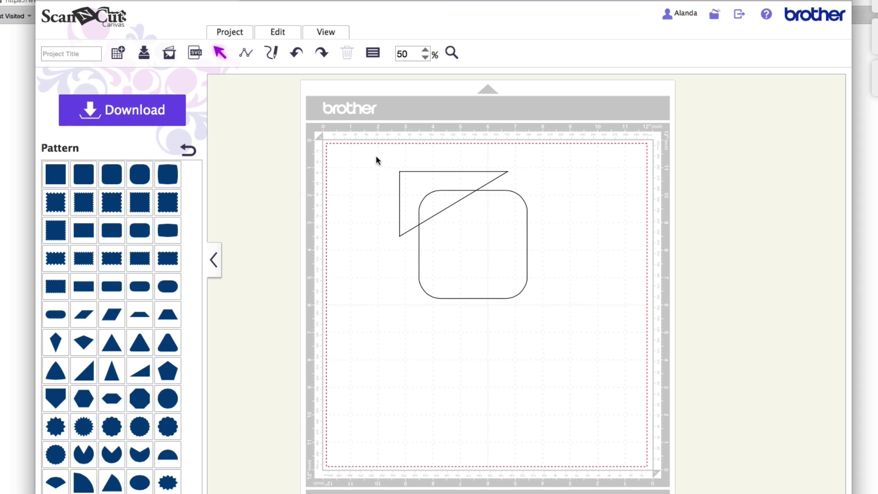
Step: Subtract the rounded square from the triangle so that only the trimmed triangle is left, and undo the subtraction
left_click_drag(370, 155, 554, 319)
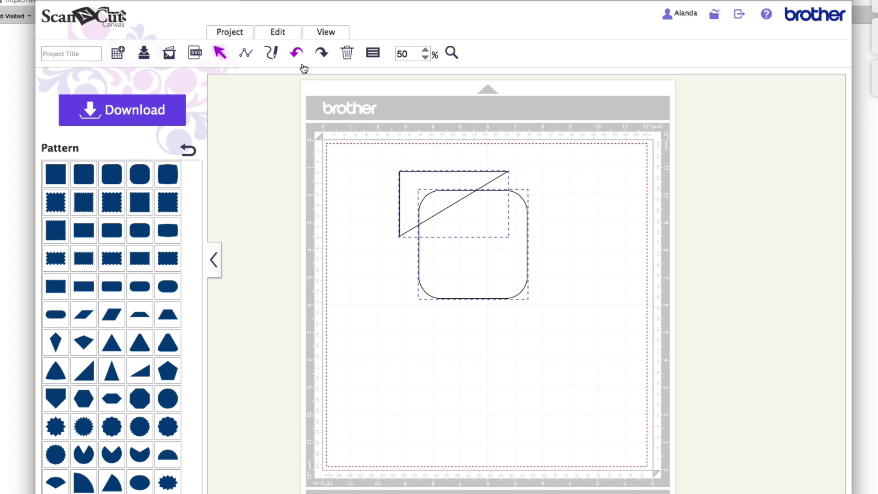
left_click(275, 33)
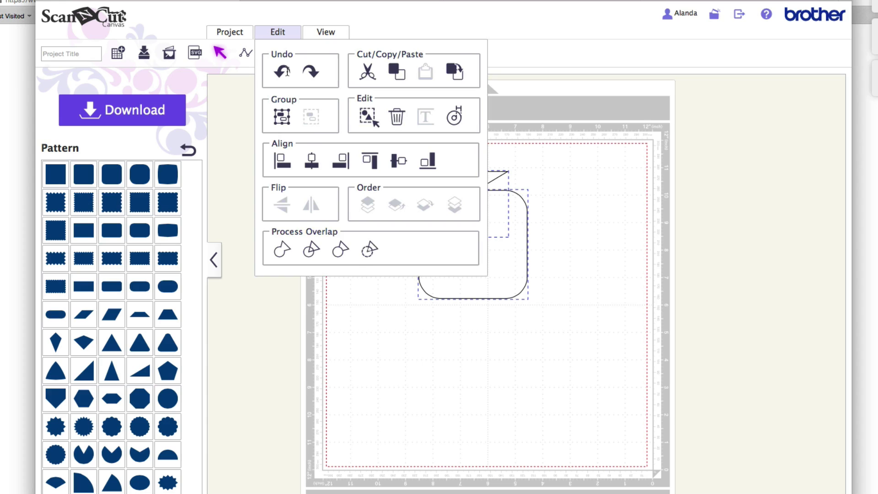
left_click(370, 251)
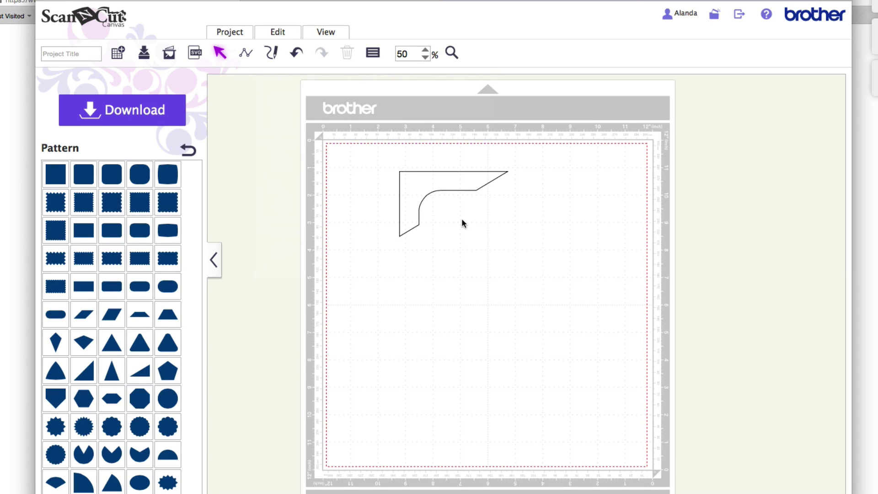
key("super+z")
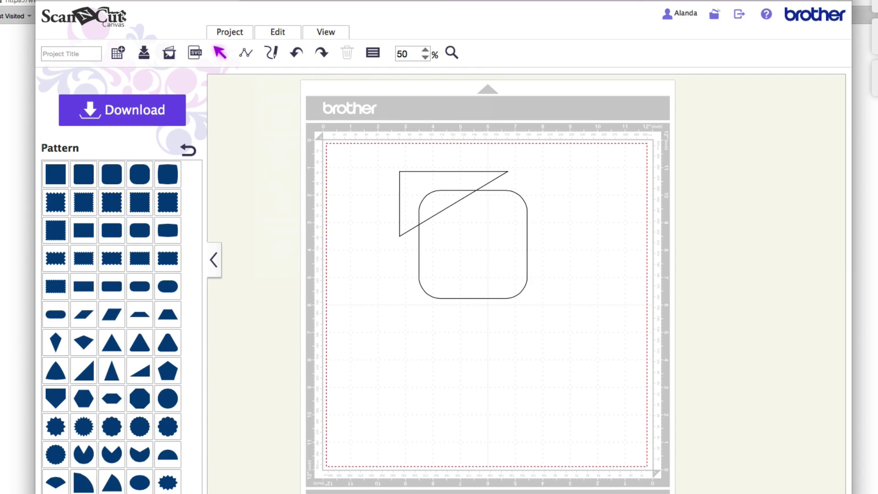
Step: Clear the triangle and the rounded square from the mat
left_click(462, 231)
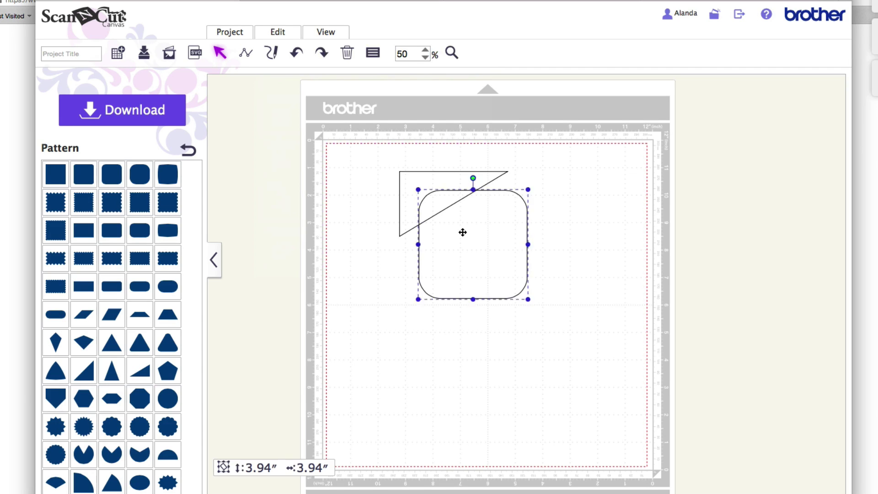
mouse_move(462, 231)
left_mouse_down()
mouse_move(508, 251)
mouse_move(509, 241)
mouse_move(429, 246)
mouse_move(489, 278)
mouse_move(499, 245)
mouse_move(459, 223)
left_mouse_up()
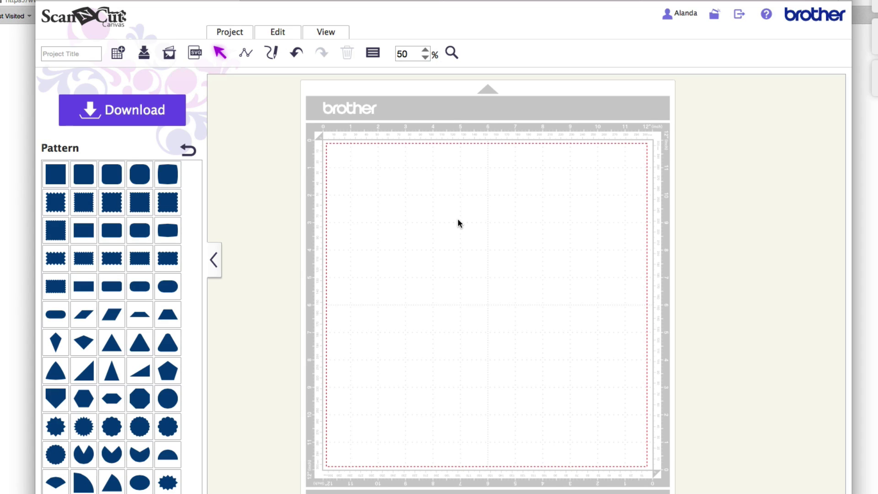
Step: Load the monarch butterfly JPG from Downloads as the image file for Image Tracing
left_click(169, 56)
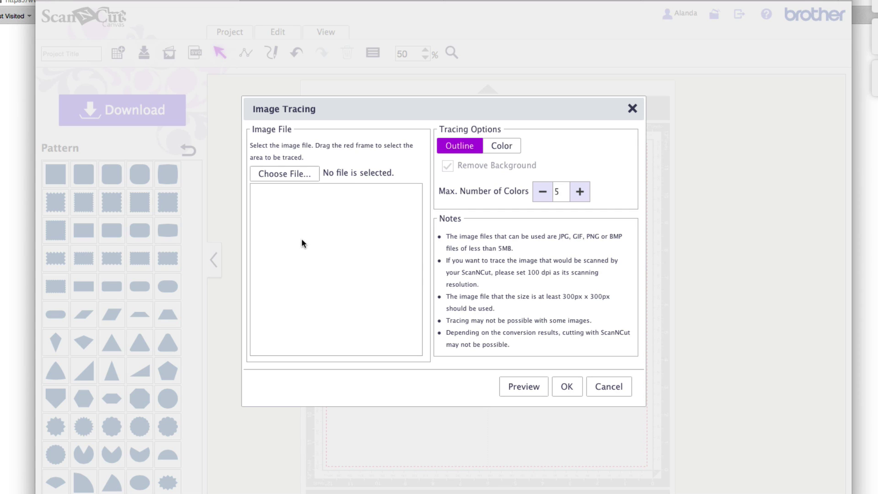
left_click(277, 176)
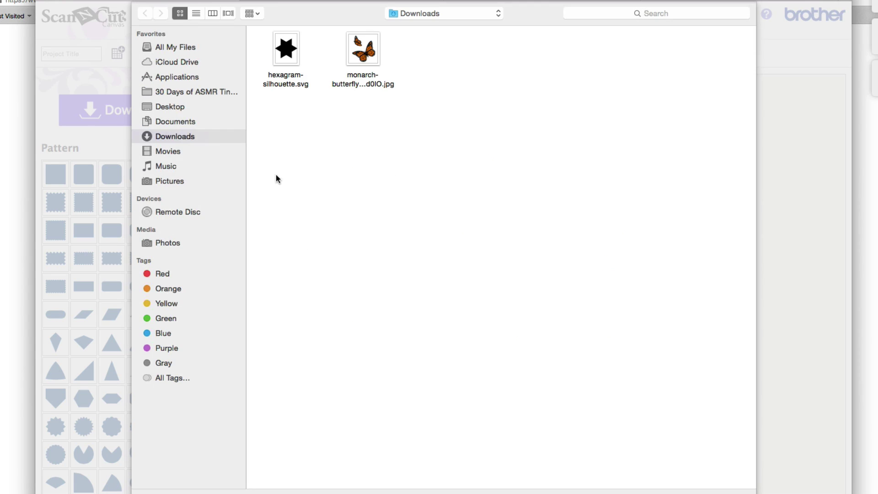
left_click(367, 55)
double_click(367, 55)
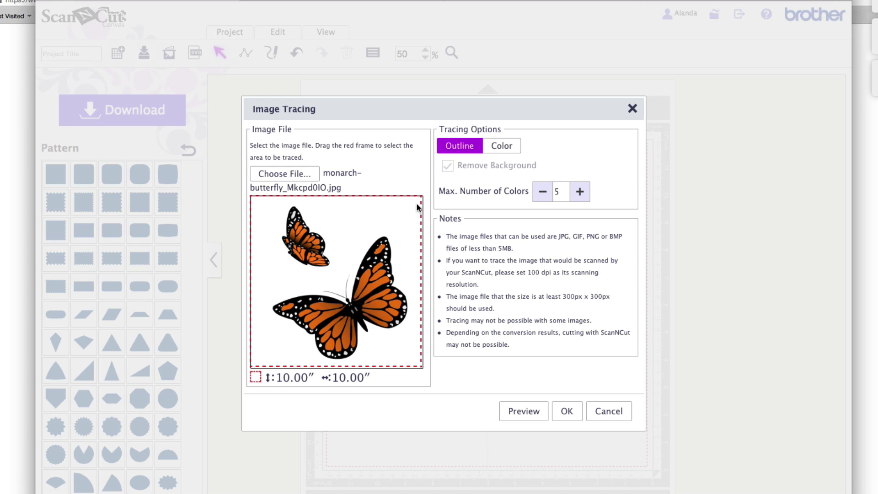
Step: Preview a color trace of the butterfly image with Remove Background enabled
left_click(497, 149)
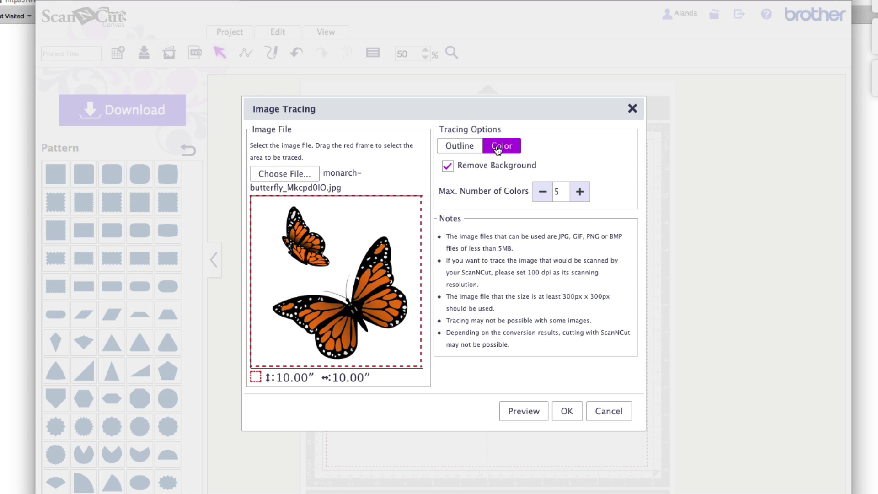
left_click(448, 168)
left_click(447, 170)
left_click(518, 413)
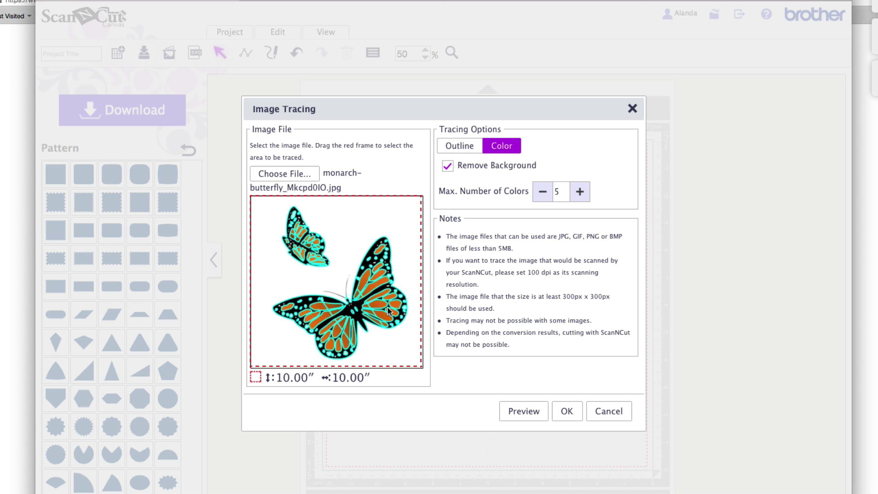
Step: Switch the butterfly tracing to Outline, preview it, and place the traced outlines on the mat
left_click(457, 148)
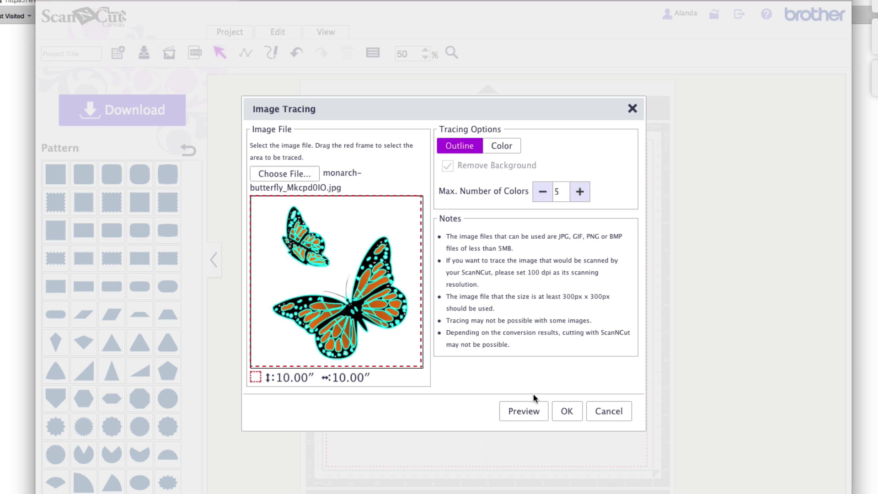
left_click(523, 412)
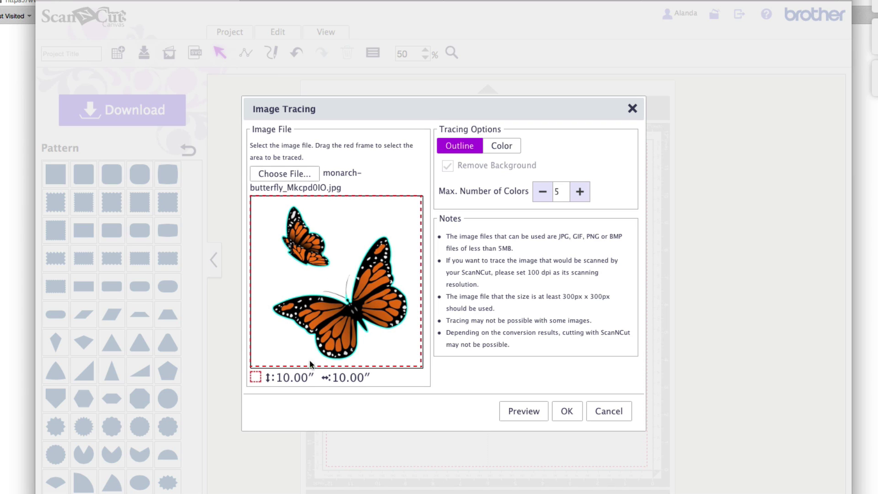
left_click(566, 413)
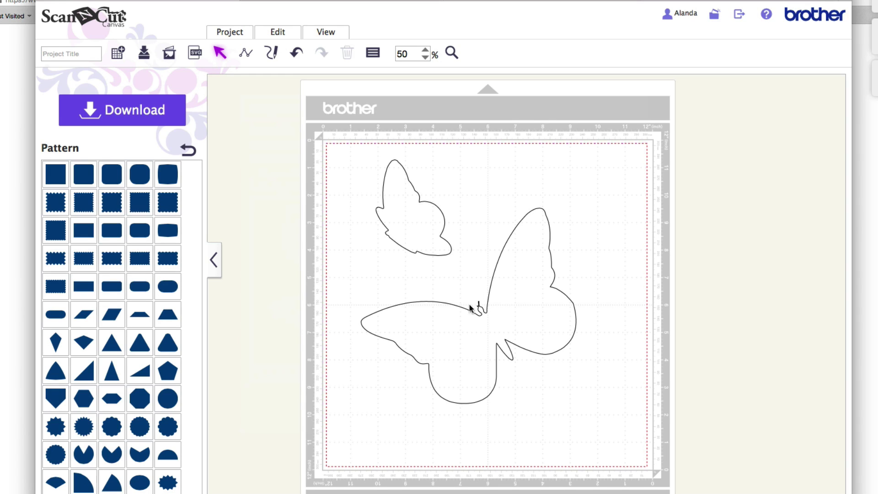
Step: Move the small butterfly outline toward the mat's upper-left corner and place the large one below and to its right
left_click_drag(453, 333, 479, 339)
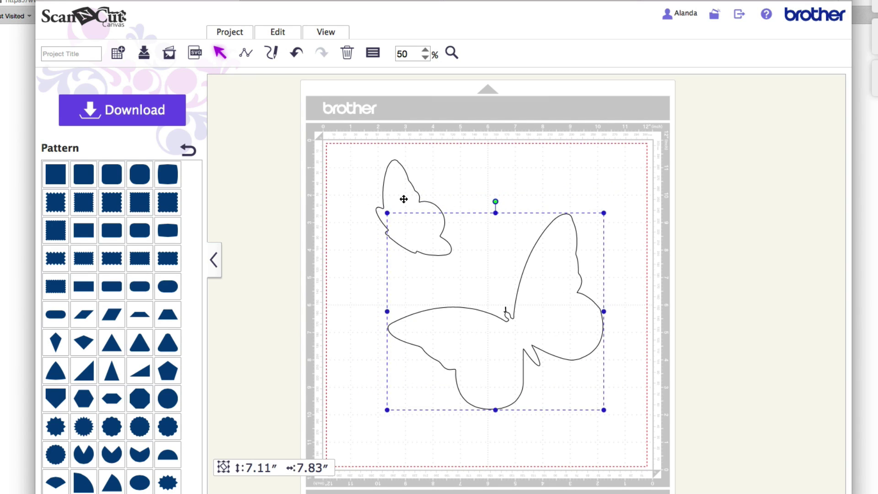
left_click_drag(404, 198, 366, 194)
left_click_drag(544, 324, 499, 293)
left_click(598, 253)
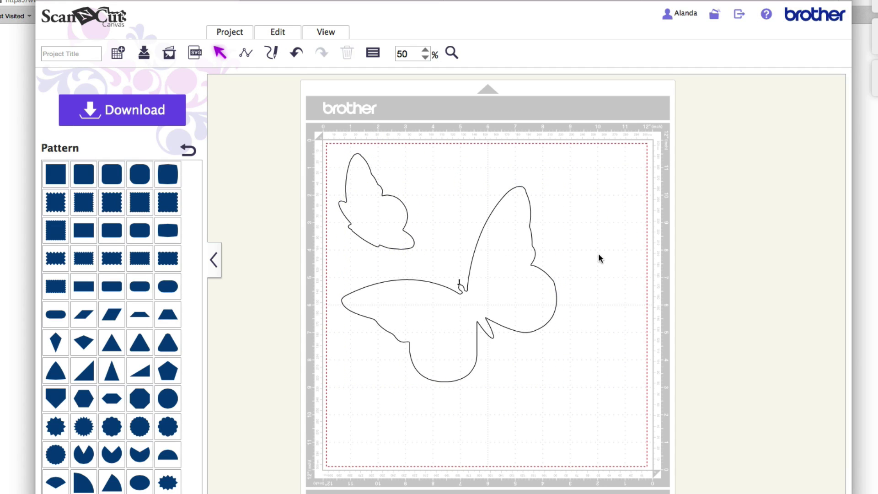
Step: Start a new project without saving the butterflies and import hexagram-silhouette.svg onto the mat
left_click(118, 58)
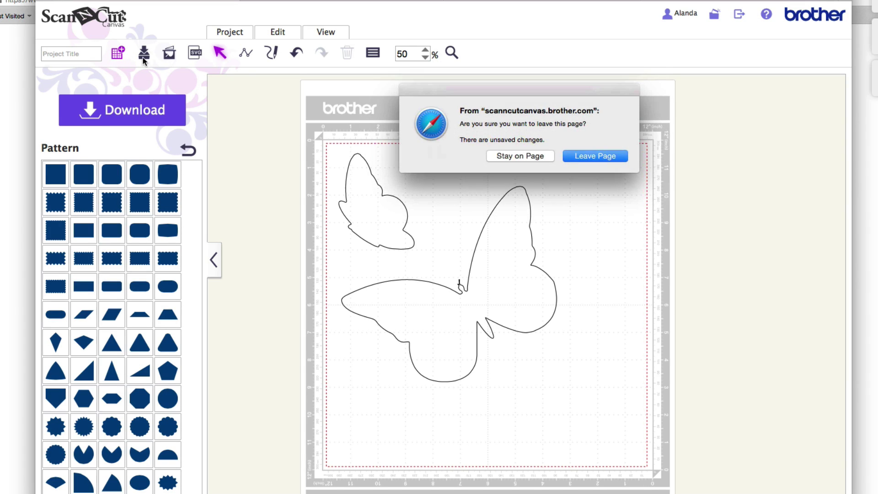
left_click(585, 155)
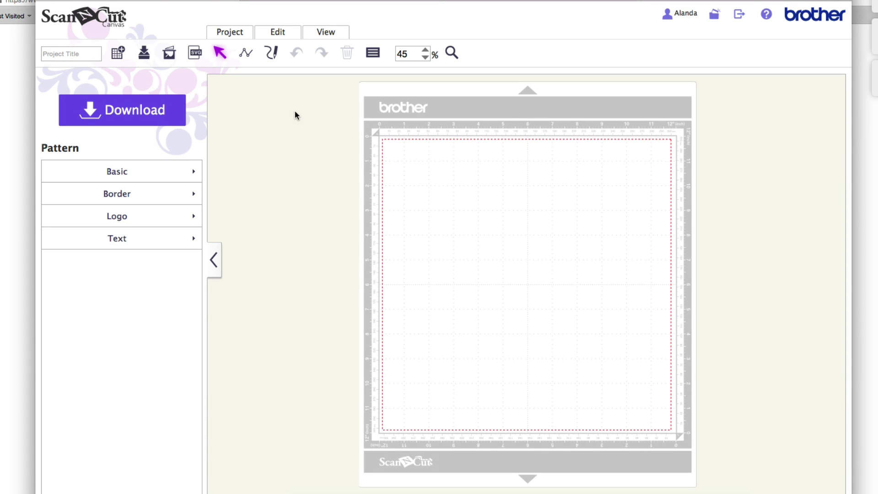
left_click(194, 54)
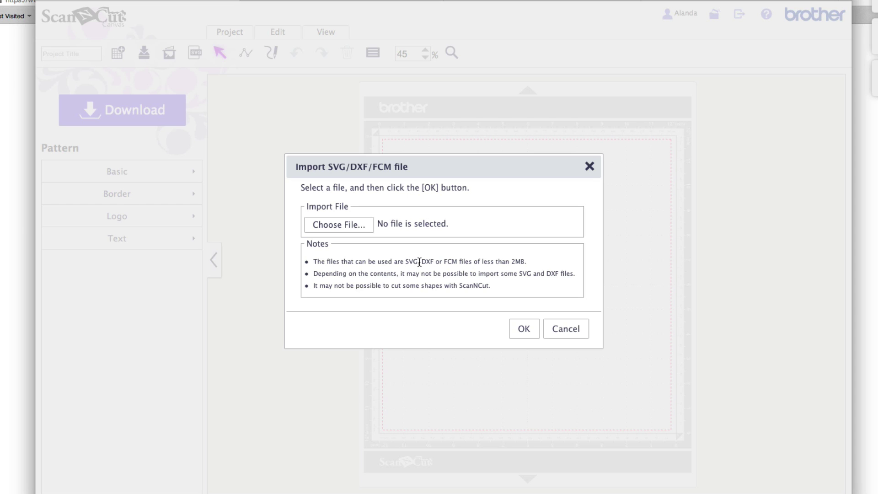
left_click(340, 225)
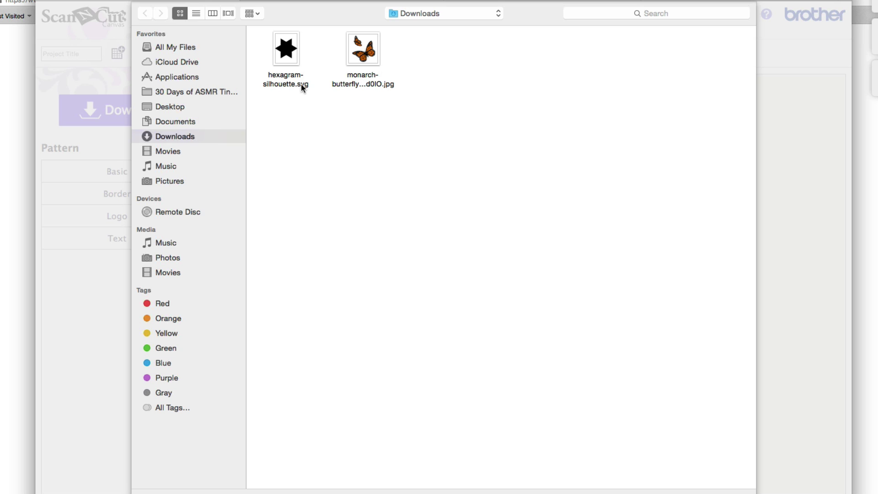
double_click(287, 57)
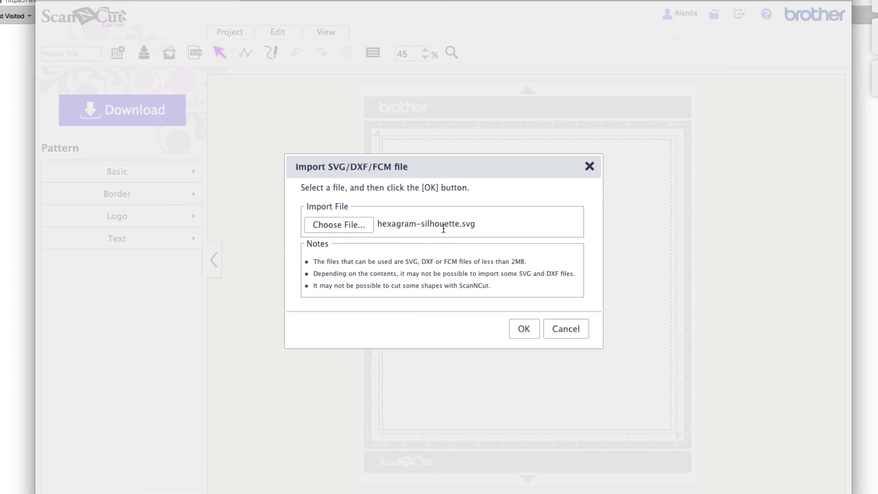
left_click(522, 330)
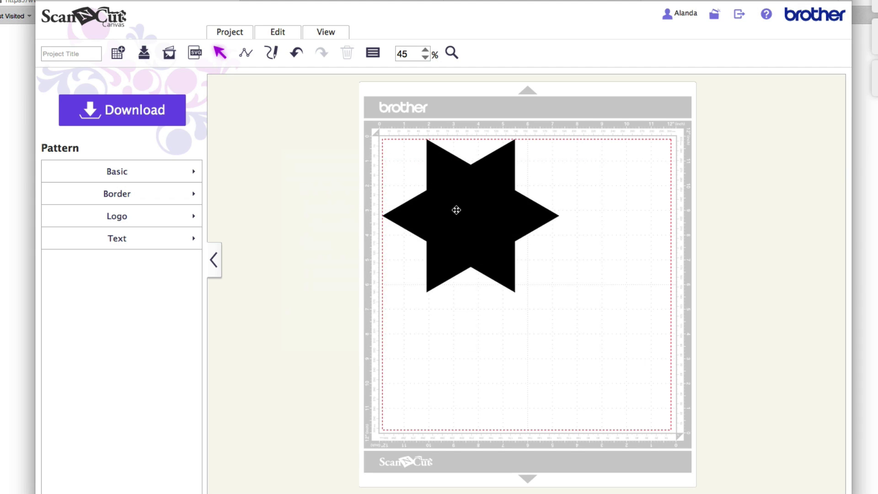
Step: Shrink the imported star to about 3.63 by 4.20 inches and position it near the mat's upper-left corner
left_click_drag(456, 209, 471, 224)
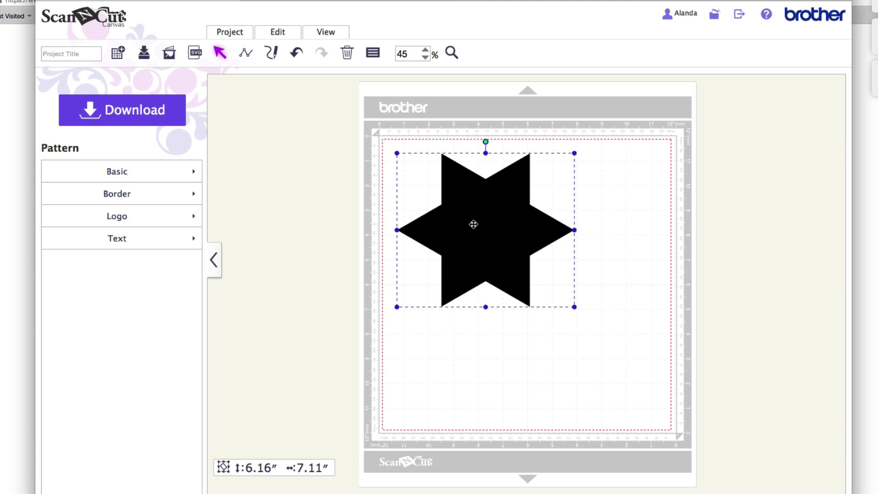
left_click_drag(473, 221, 469, 217)
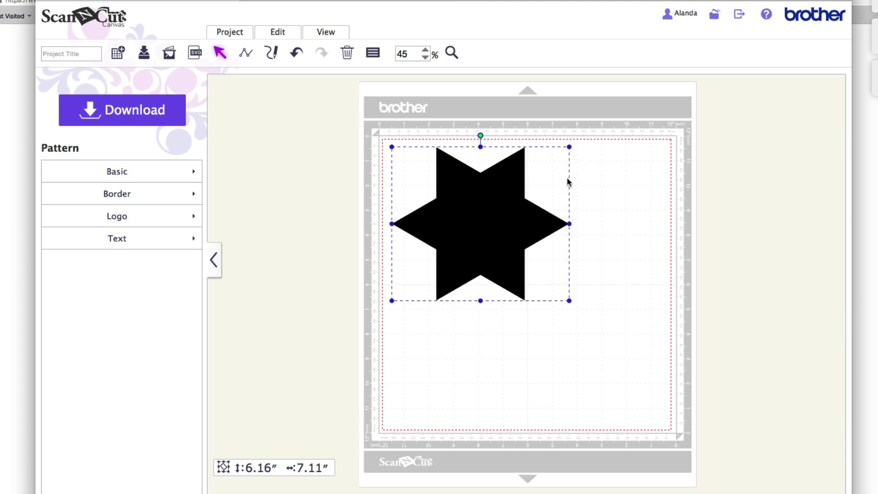
left_click_drag(569, 147, 495, 192)
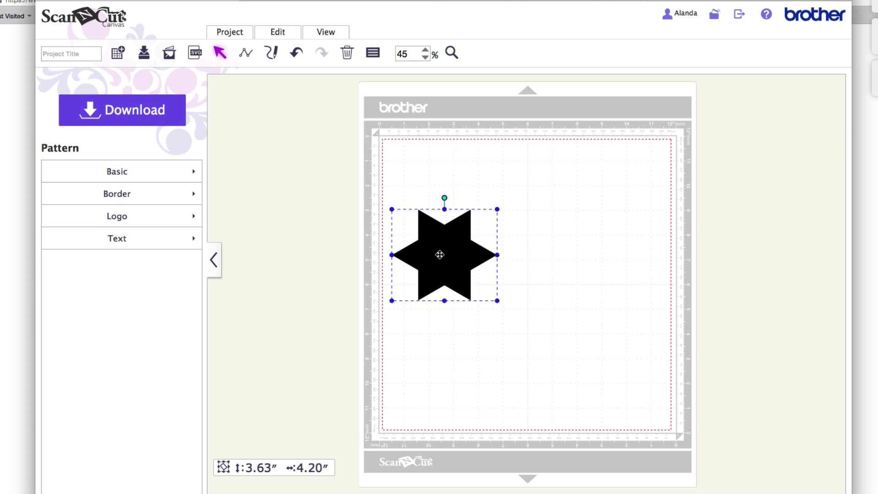
left_click_drag(439, 254, 438, 195)
left_click(546, 239)
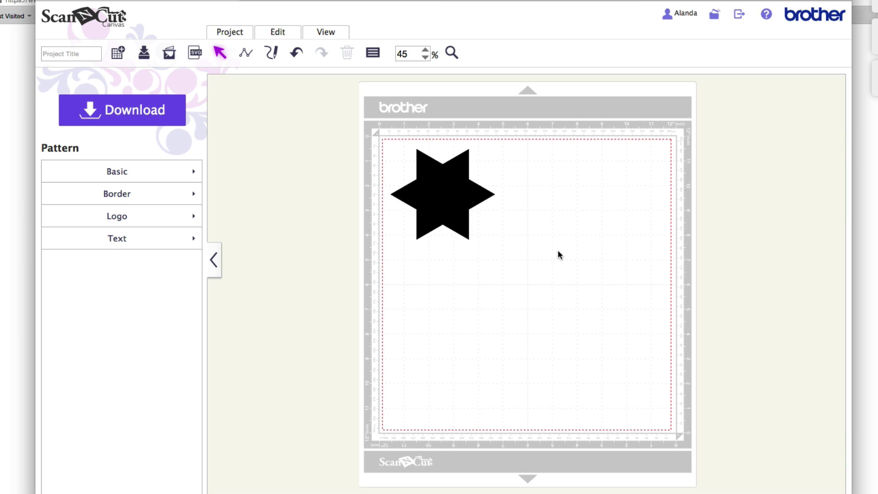
left_click_drag(427, 192, 429, 191)
left_click(514, 213)
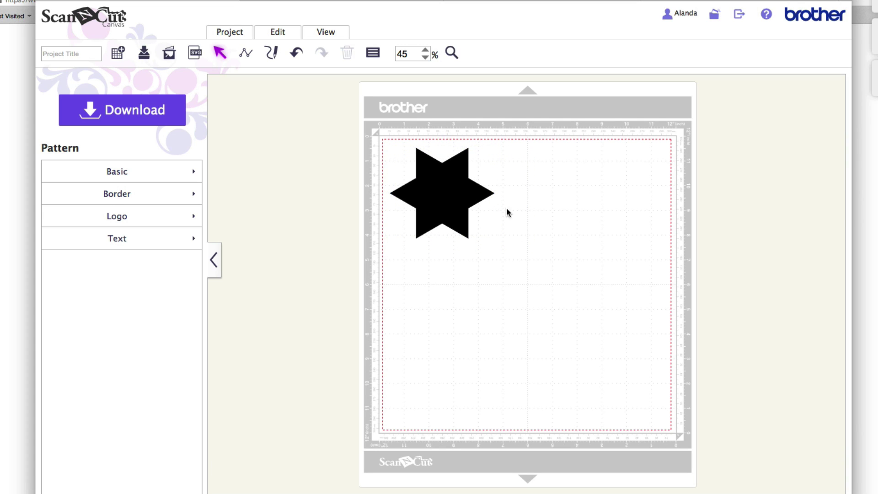
left_click_drag(445, 192, 448, 195)
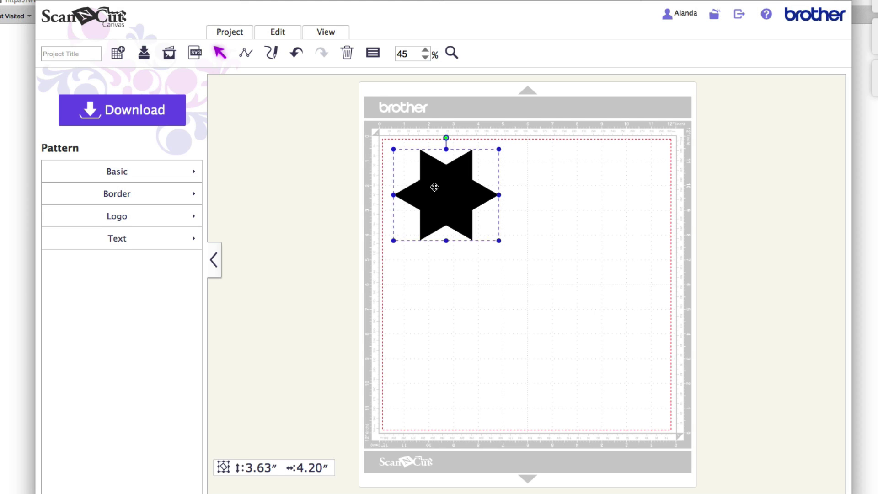
left_click_drag(427, 185, 420, 184)
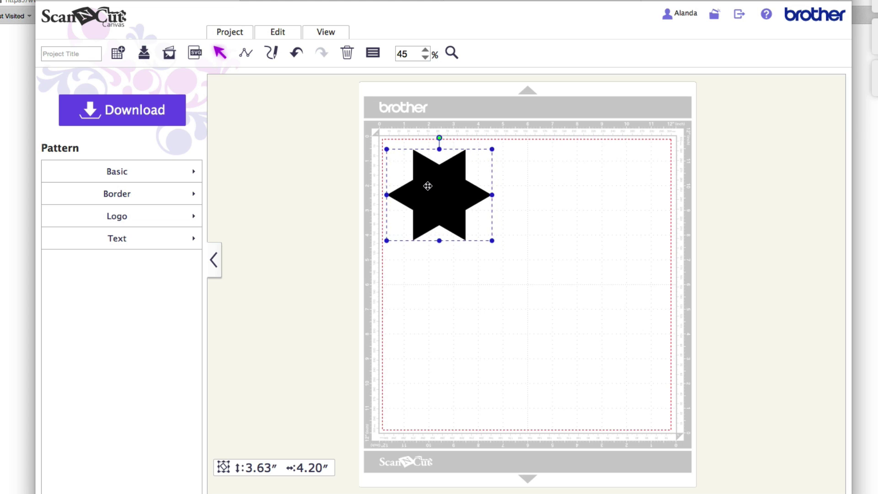
Step: Title the project Star and save it
left_click(69, 53)
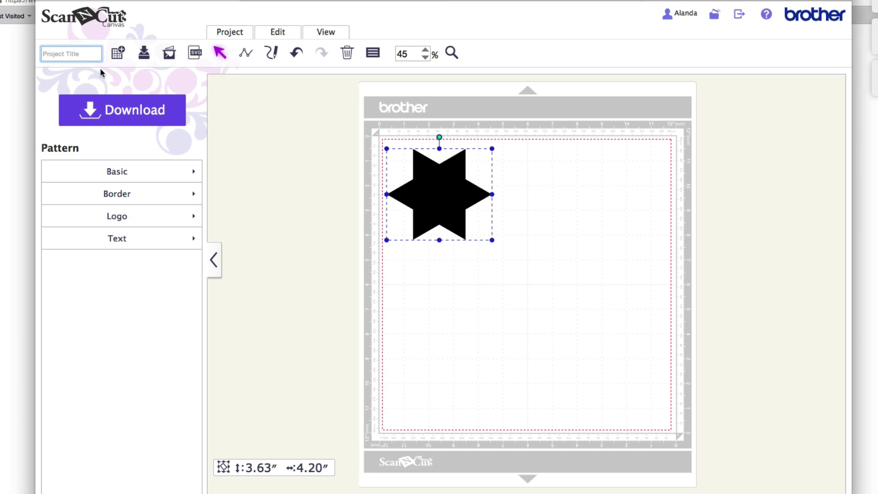
type("Star")
left_click_drag(65, 54, 26, 52)
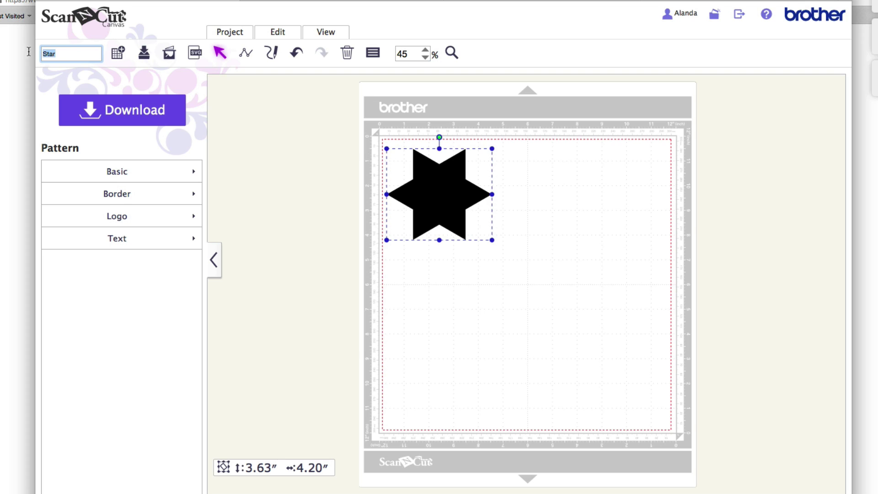
left_click(148, 55)
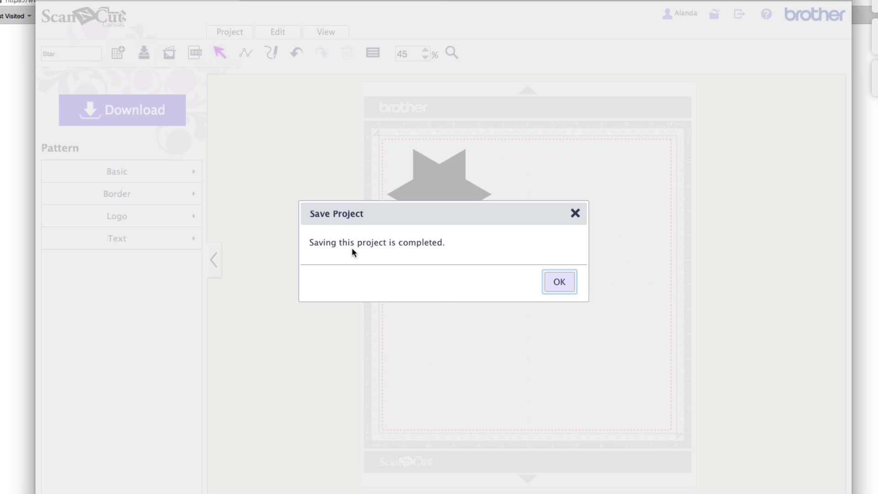
left_click(560, 283)
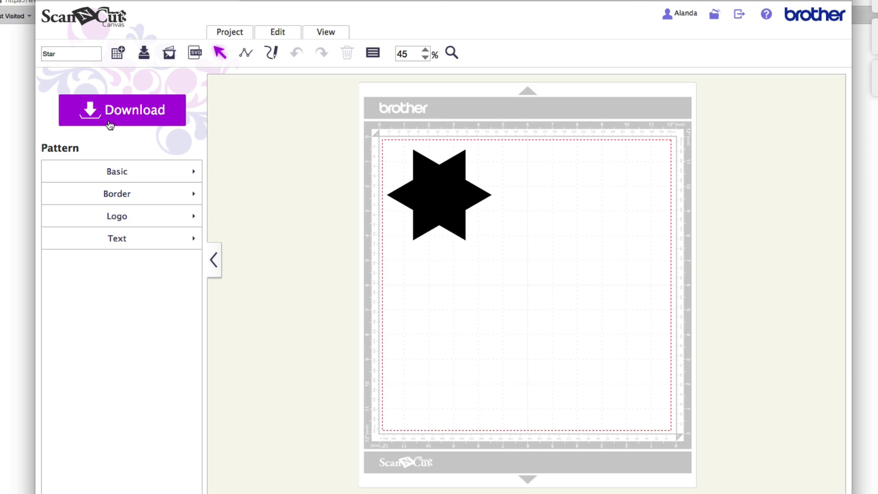
Step: Download the star project to the computer as Star.fcm, look at the link's other download options, and close the download dialog
left_click(120, 112)
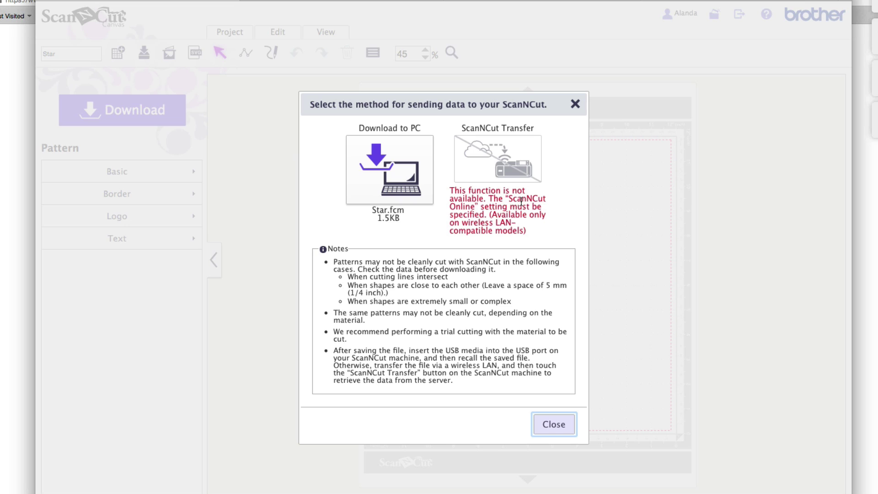
left_click(395, 182)
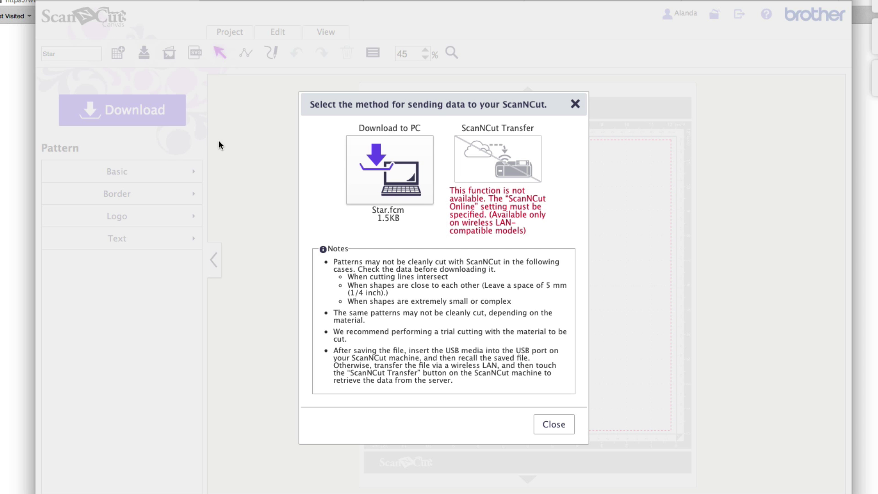
right_click(389, 170)
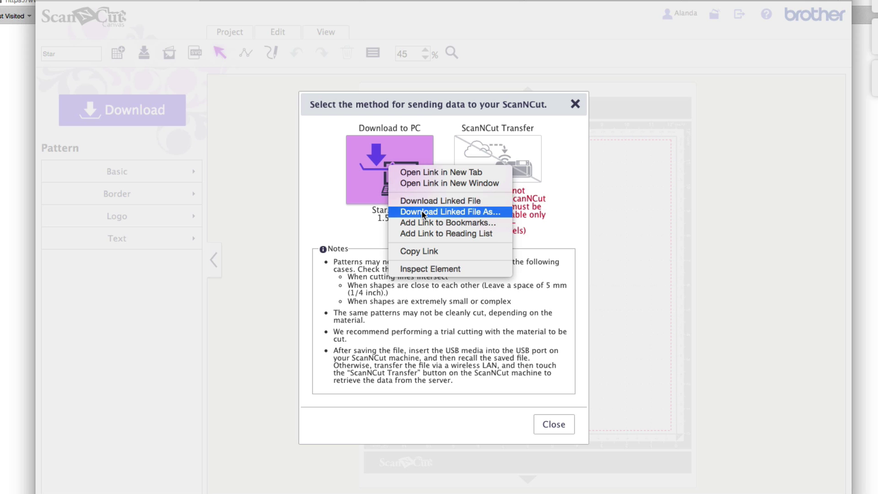
left_click(322, 201)
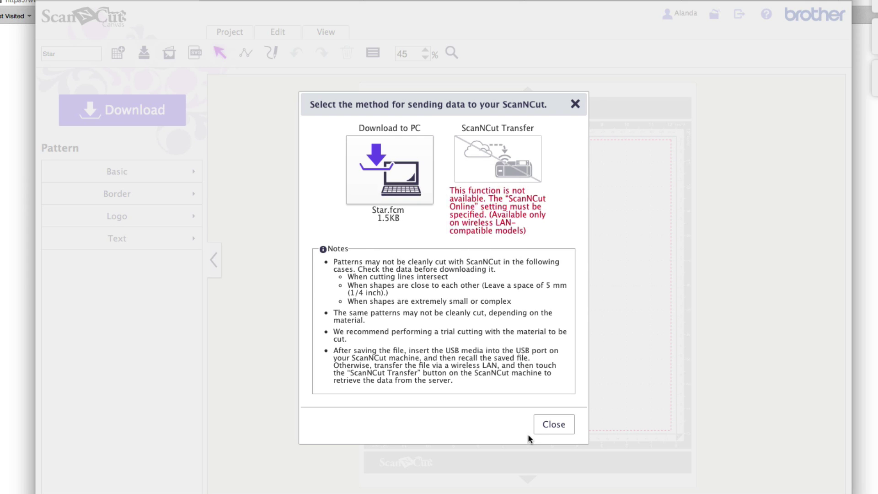
left_click(554, 424)
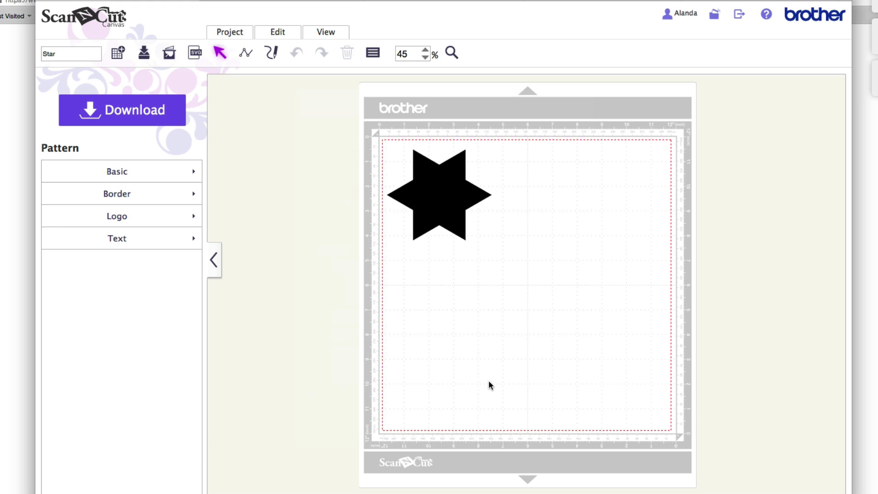
Step: Clear the star off the mat and start a new project from the saved projects page without saving that change
left_click(450, 187)
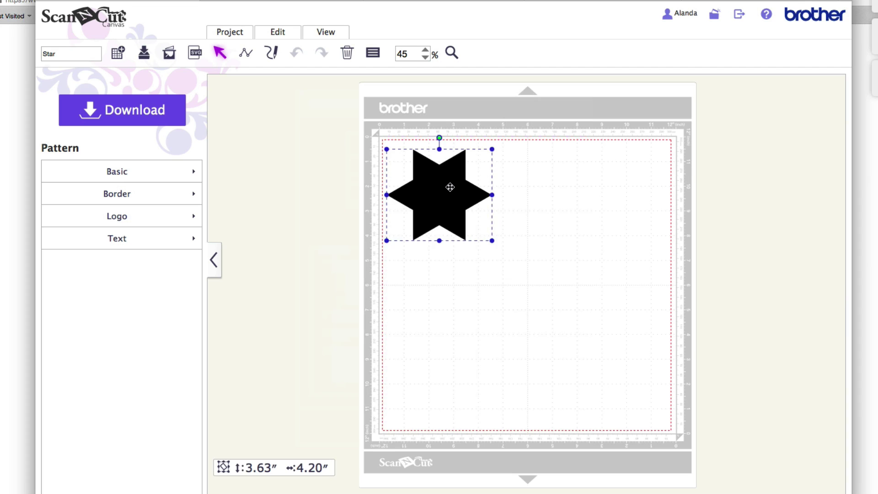
key("Delete")
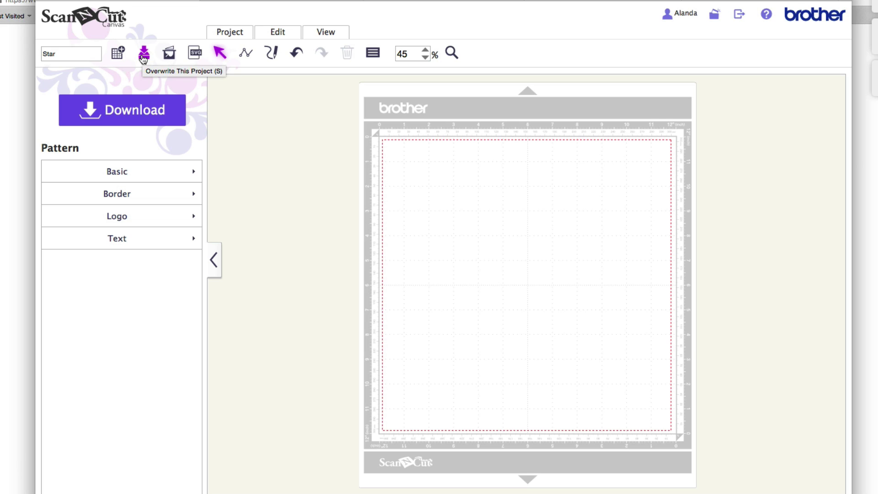
left_click(714, 15)
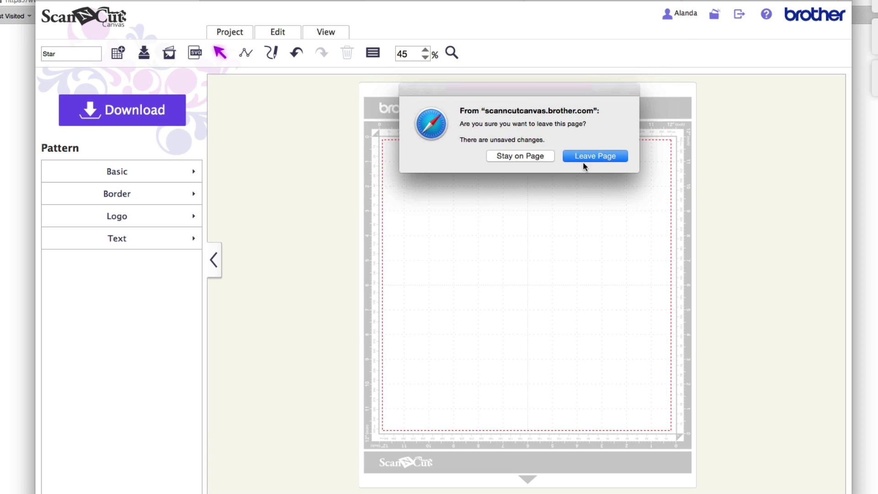
left_click(583, 156)
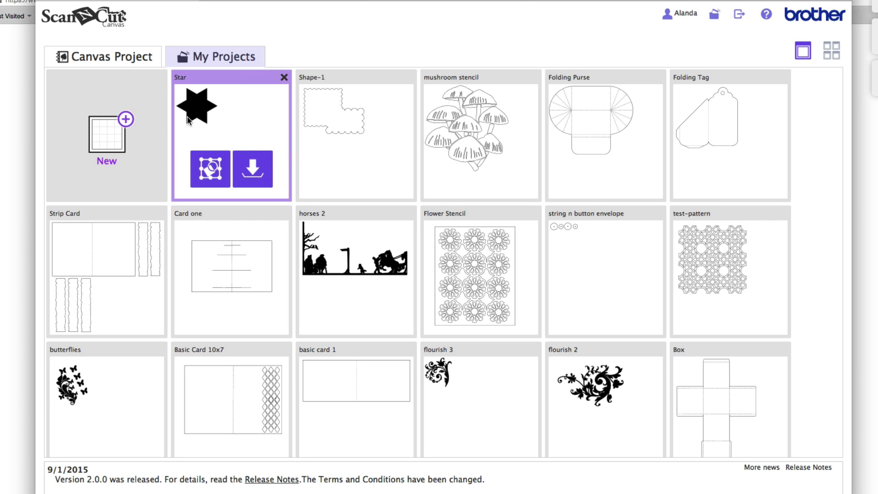
left_click(115, 127)
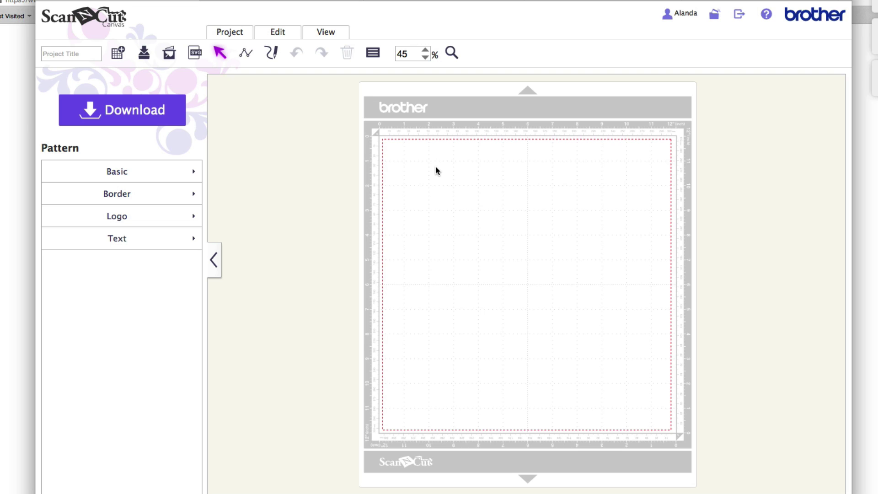
Step: Draw a closed eight-point straight-line shape about 5.00 inches high and 6.85 inches wide in the mat's upper half and deselect it
left_click(246, 54)
left_click(446, 179)
left_click(575, 181)
left_click(557, 262)
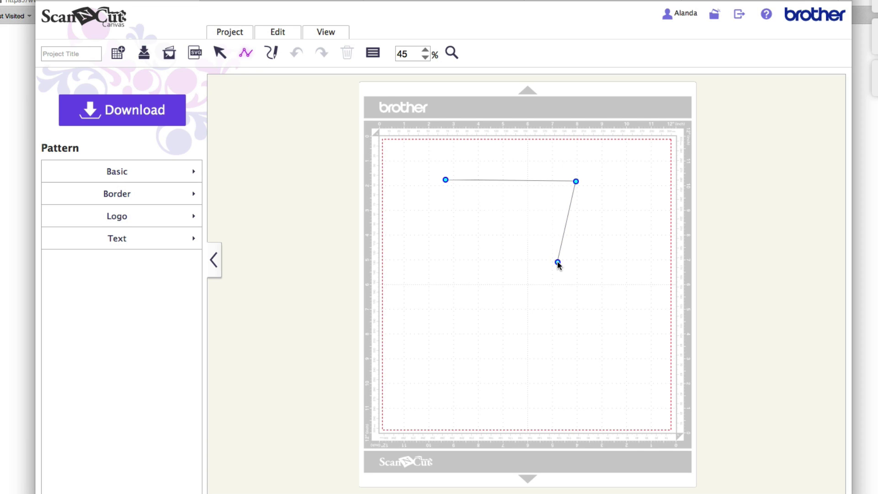
left_click(468, 277)
left_click(420, 235)
left_click(447, 210)
left_click(407, 186)
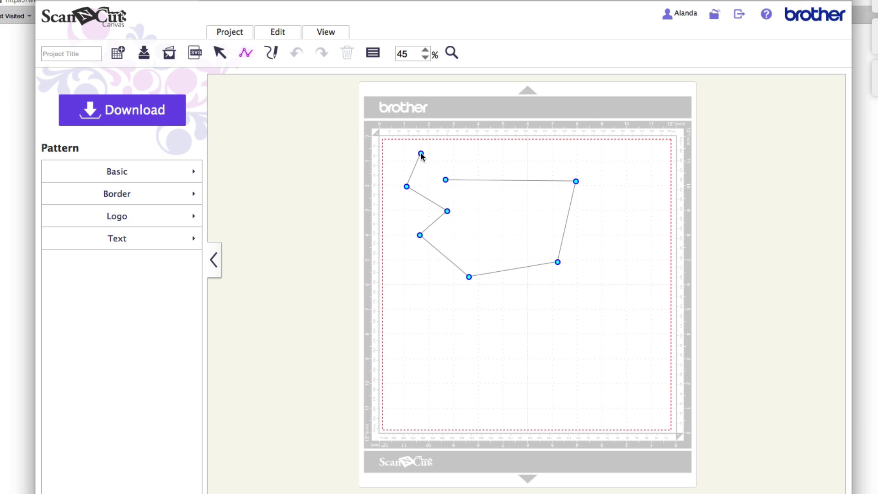
left_click(420, 153)
left_click(446, 181)
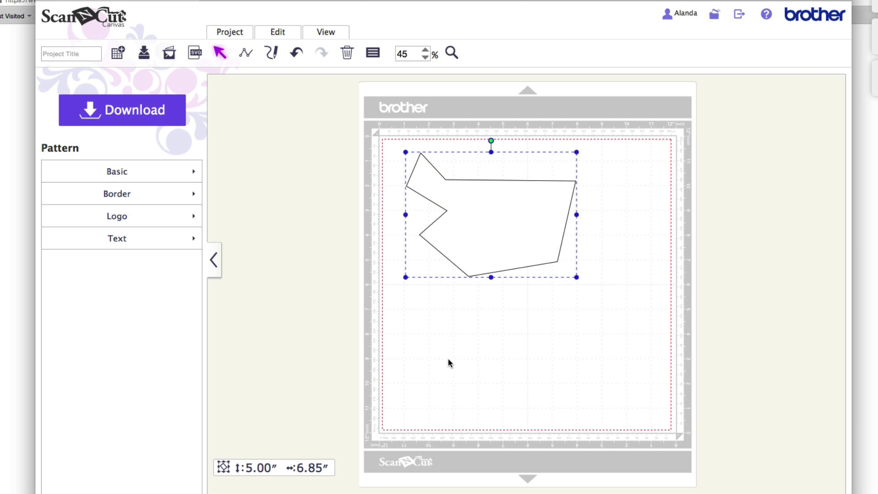
left_click(418, 314)
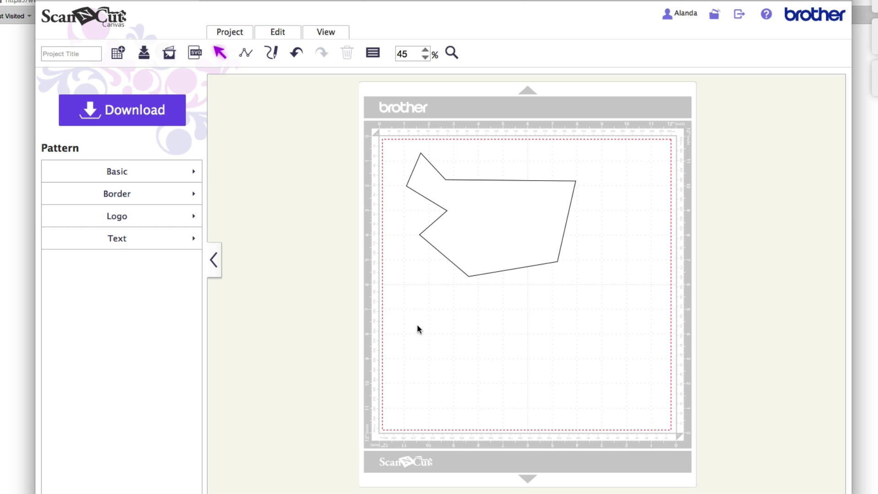
Step: Draw an open four-point straight-line path about 2.32 inches high and 5.89 inches wide in the mat's lower half
left_click(246, 53)
left_click(449, 372)
left_click(552, 383)
left_click(589, 336)
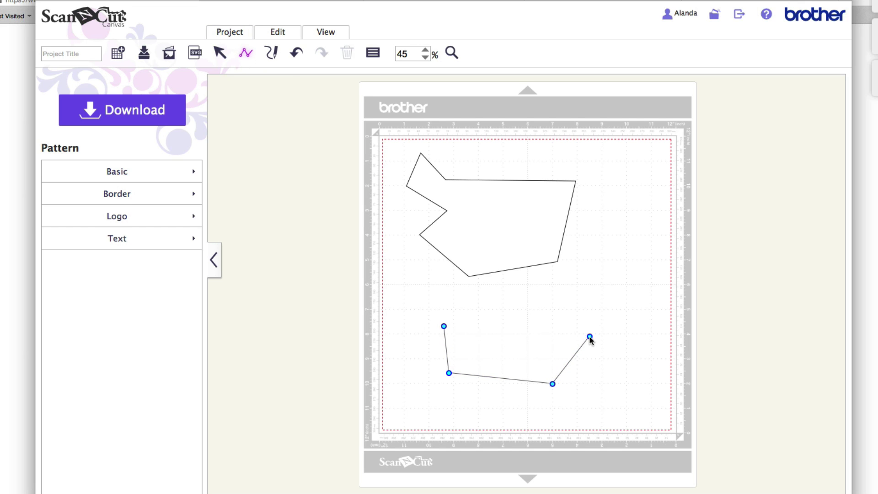
left_click(589, 337)
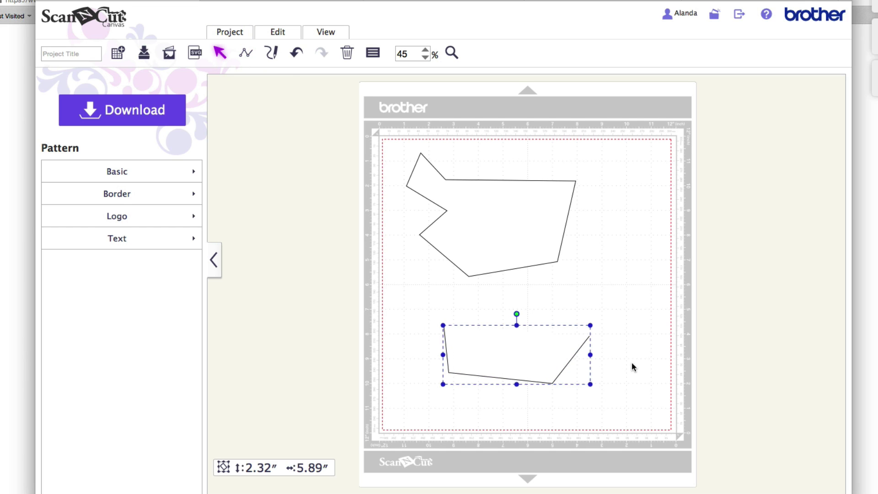
Step: Draw a closed narrow triangle about 3.25 inches high and 1.37 inches wide near the mat's upper-right corner
left_click(245, 53)
left_click(633, 160)
left_click(621, 237)
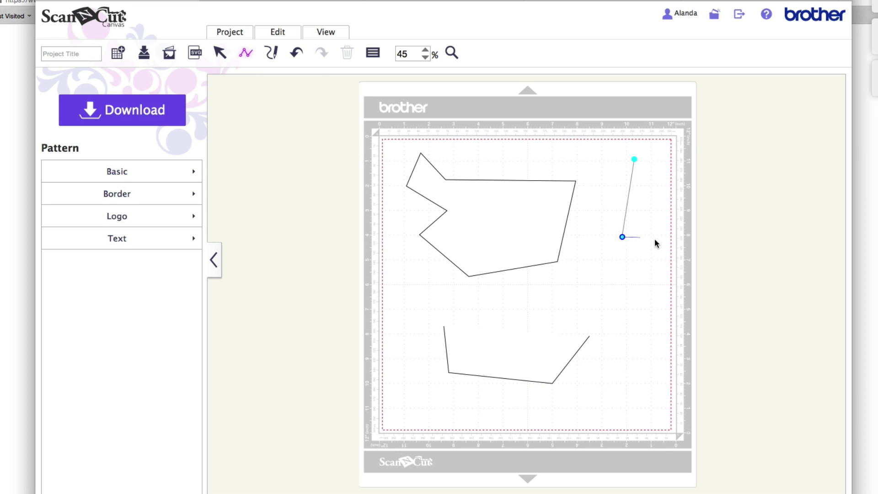
left_click(656, 240)
left_click(635, 160)
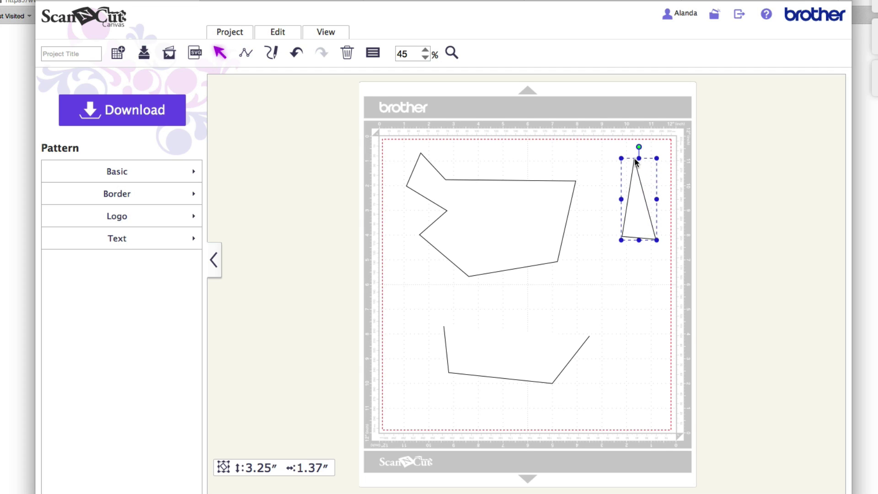
Step: Draw an open three-point V-shaped path about 1.90 inches high and 4.68 inches wide below the triangle and deselect it
left_click(245, 54)
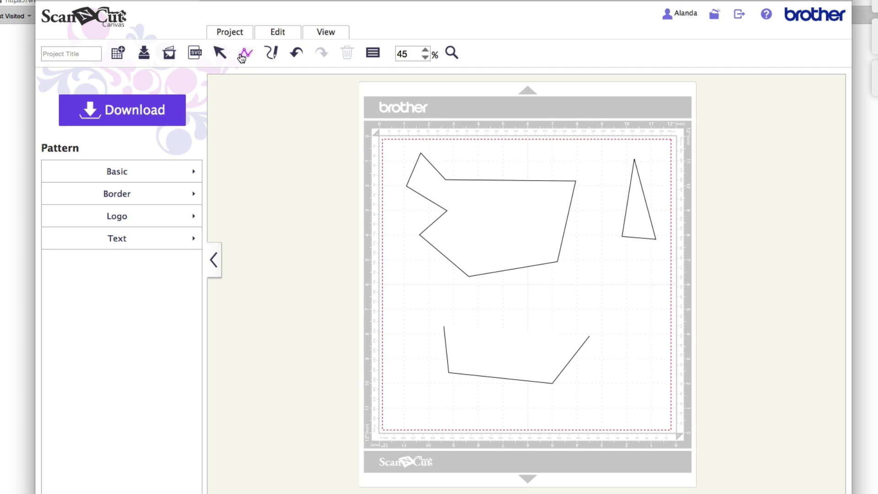
left_click(609, 286)
left_click(514, 323)
left_click(629, 333)
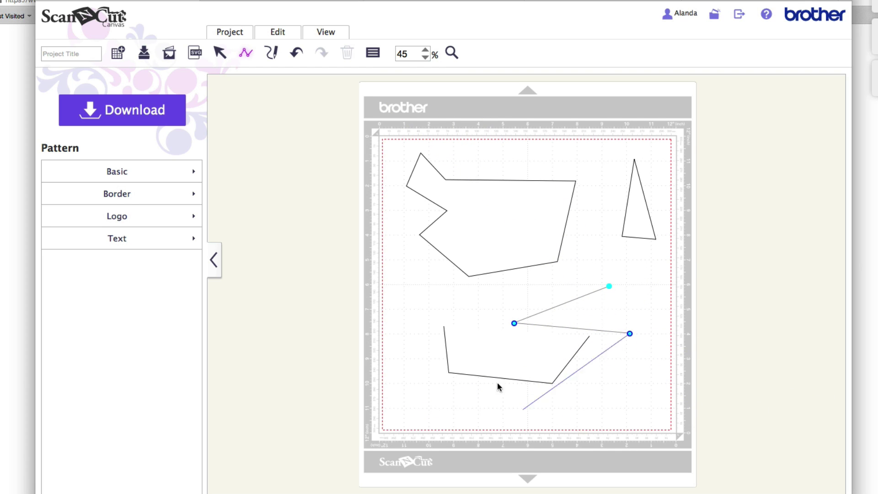
double_click(630, 334)
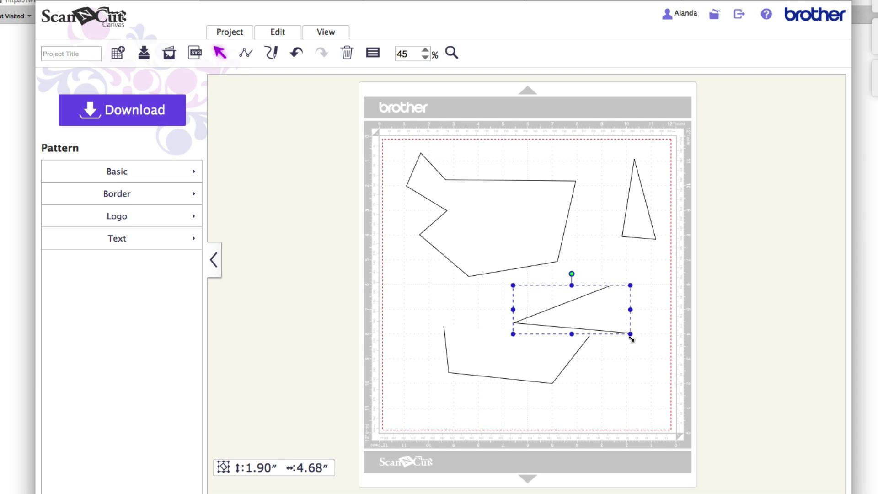
left_click(634, 374)
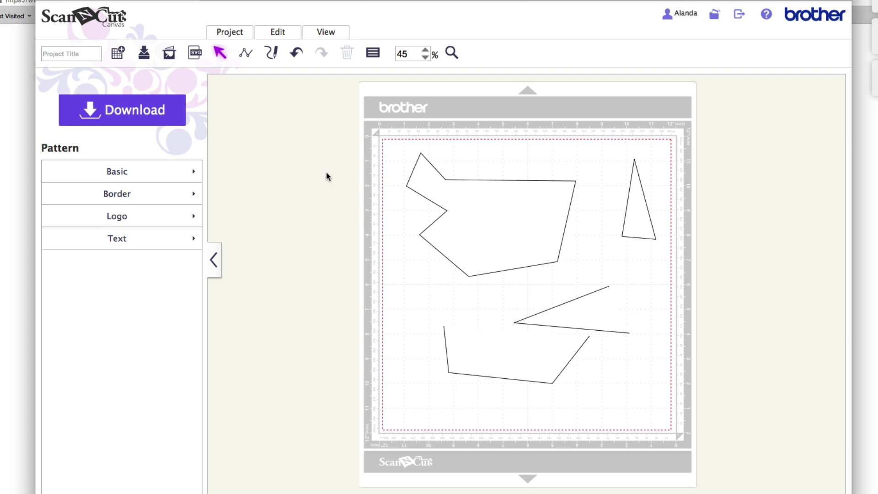
Step: Select all the straight-line shapes on the mat together and delete them
left_click_drag(395, 146, 651, 378)
key("Delete")
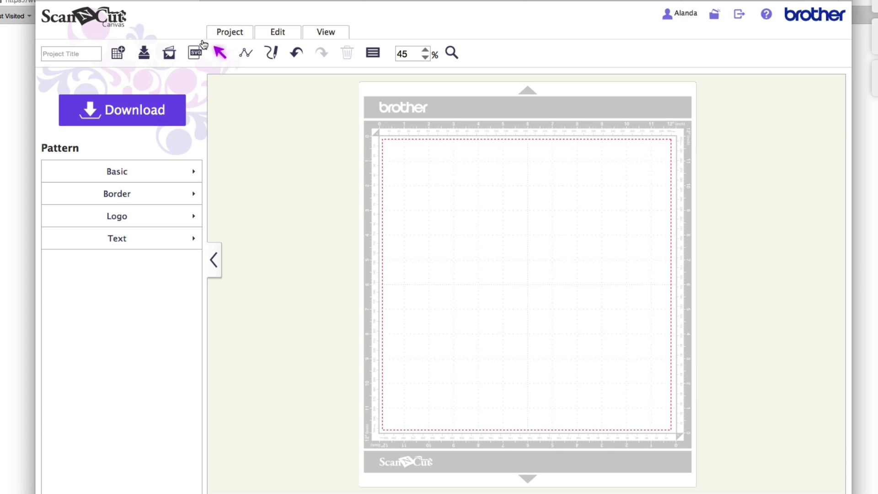
Step: Draw a closed curvy freehand shape about 8.13 inches high and 8.07 inches wide, and undo it
left_click(271, 53)
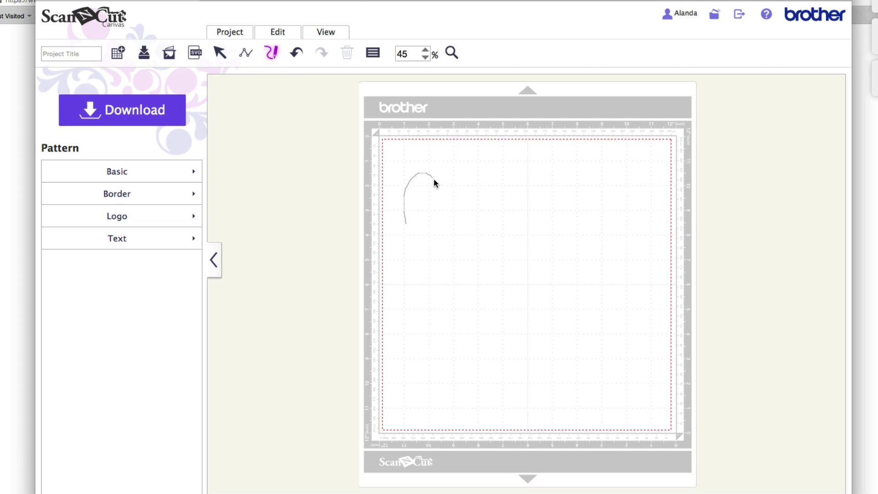
mouse_move(489, 173)
left_mouse_down()
mouse_move(529, 166)
mouse_move(581, 242)
mouse_move(589, 311)
left_mouse_up()
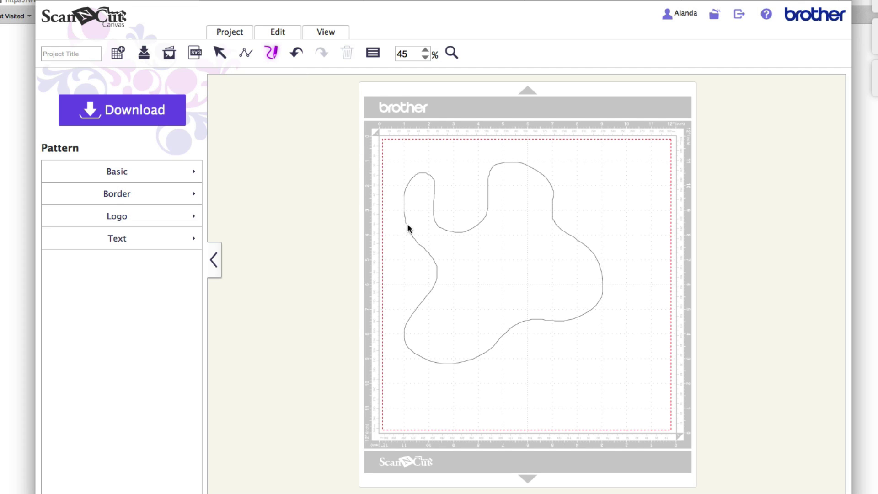
left_click_drag(407, 223, 405, 226)
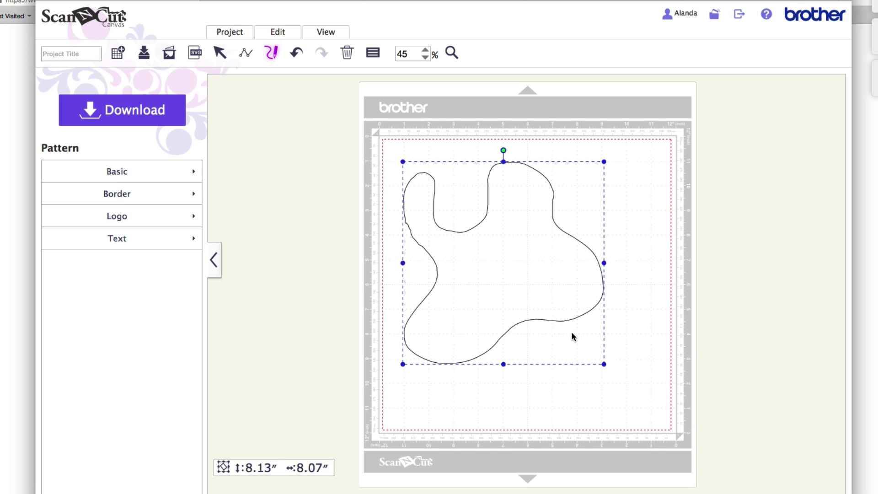
left_click(295, 55)
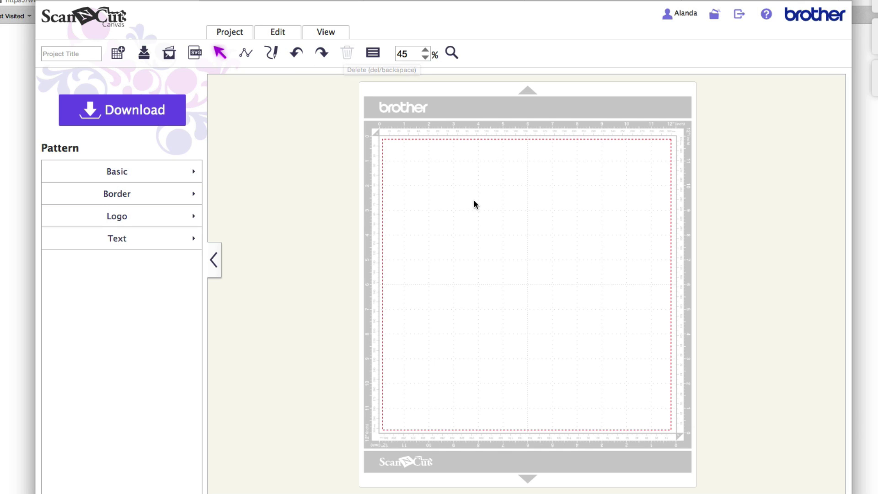
Step: Place a 3.94-inch rounded square from the basic patterns slightly inward from the mat's upper-left corner and delete it
left_click(114, 204)
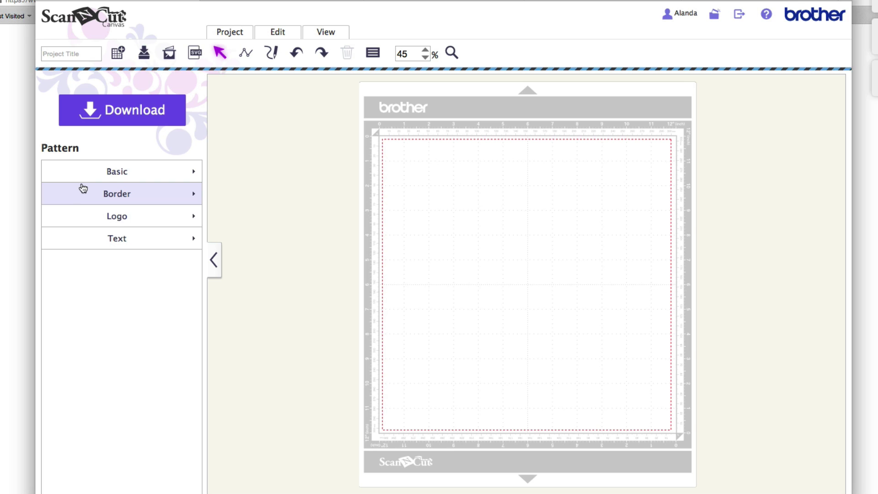
left_click(112, 173)
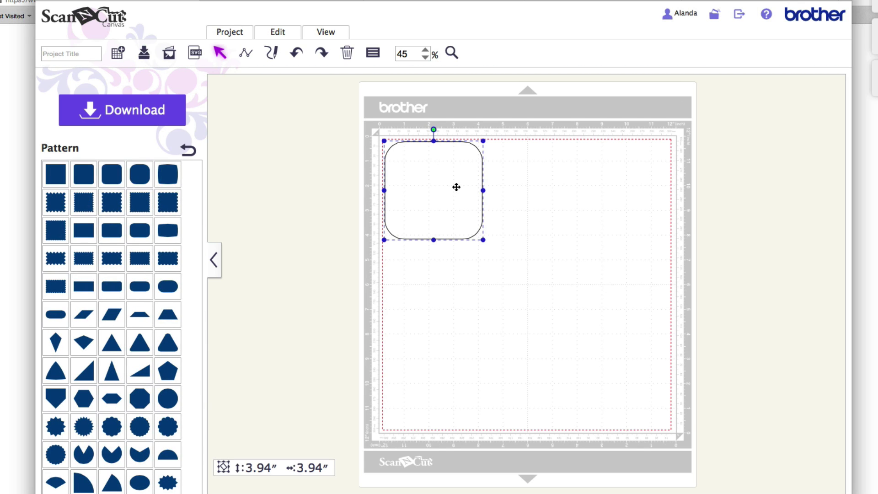
left_click_drag(421, 179, 447, 195)
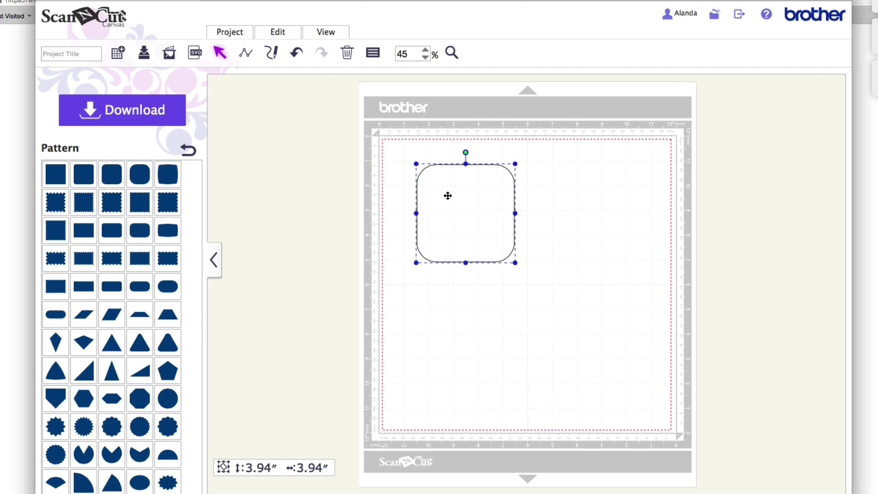
left_click(348, 53)
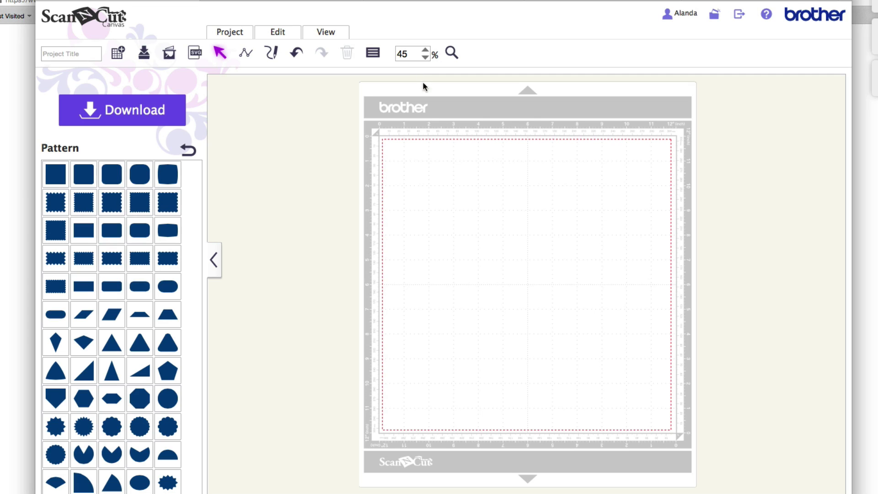